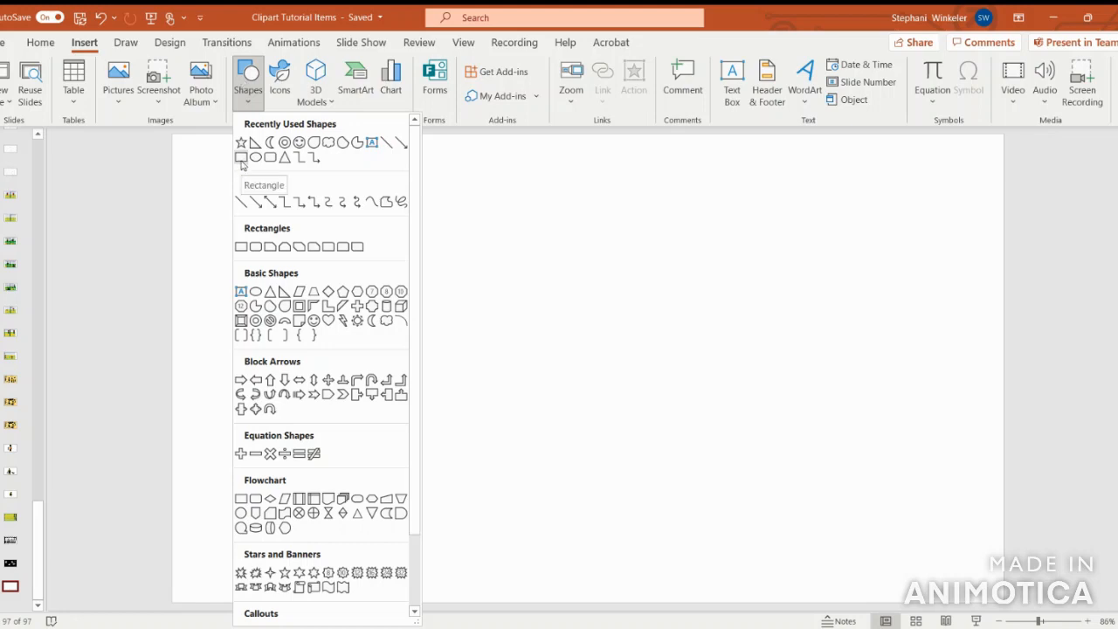
Draw a rectangle covering nearly the whole slide, about 7.33 in high and 13.17 in wide
{"action": "left_click", "coordinate": [241, 158]}
{"action": "left_click_drag", "start_coordinate": [182, 142], "coordinate": [1001, 594]}
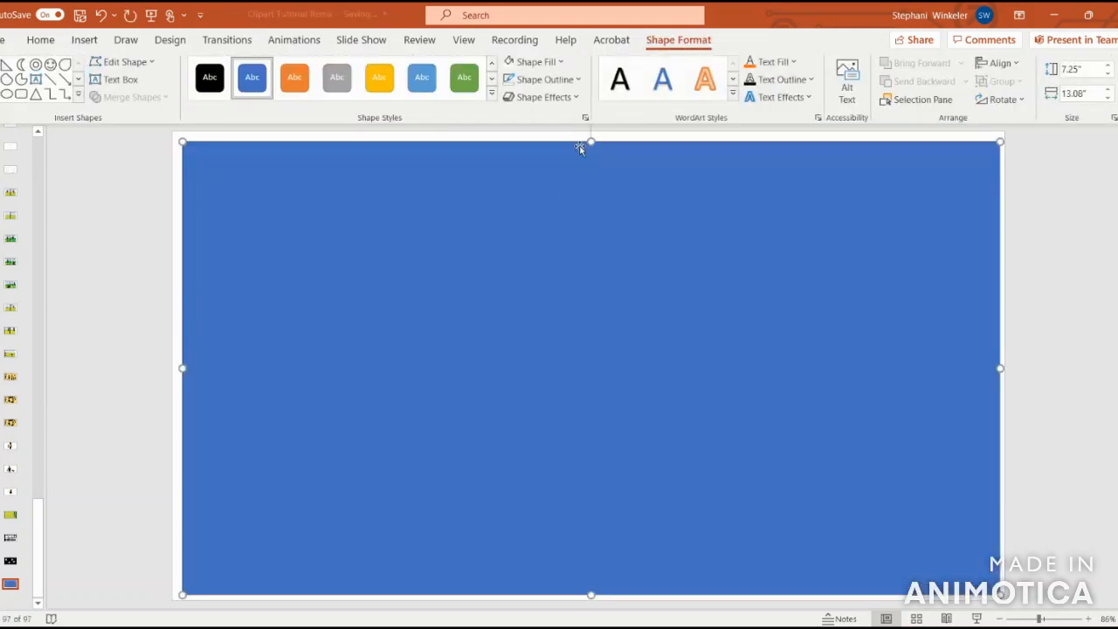
{"action": "left_click_drag", "start_coordinate": [591, 140], "coordinate": [591, 136]}
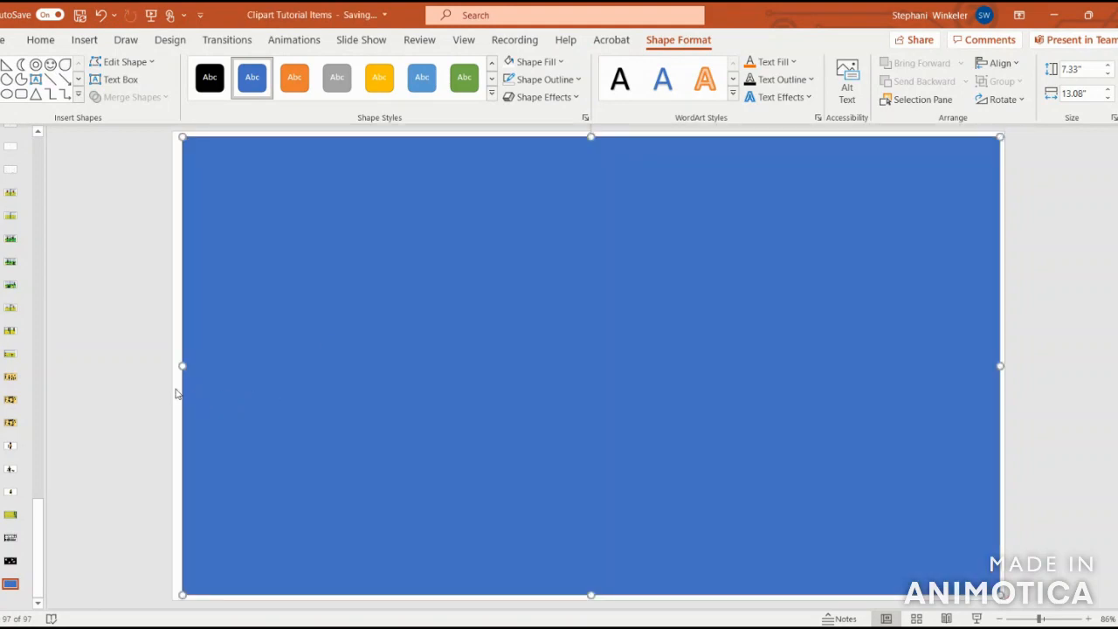
{"action": "left_click_drag", "start_coordinate": [182, 365], "coordinate": [177, 365]}
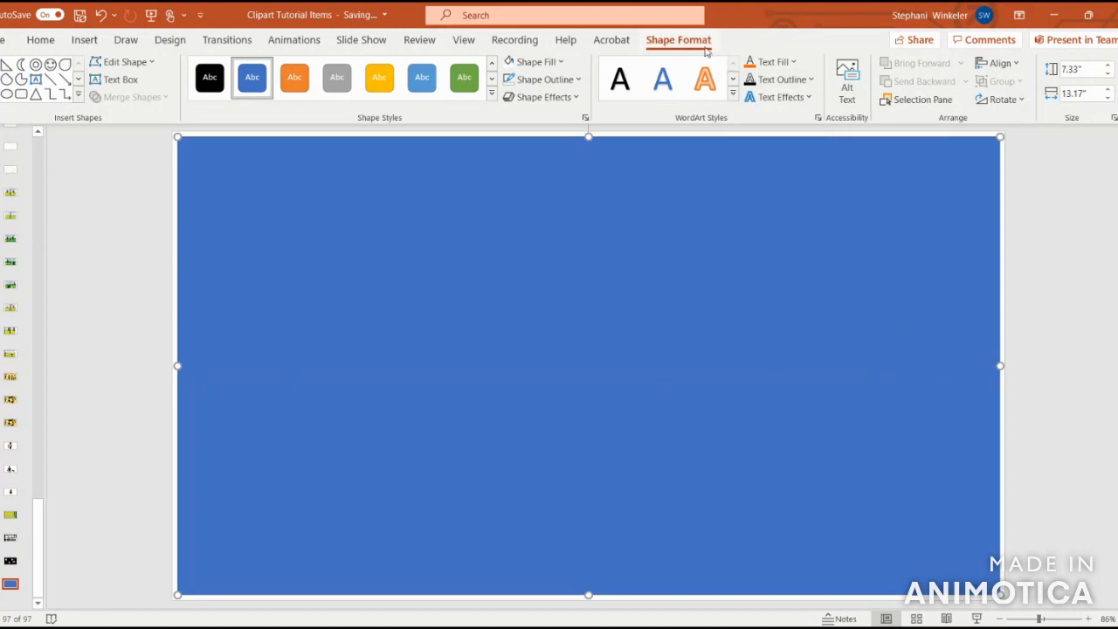
Fill the large rectangle with black to serve as the slide's background
{"action": "left_click", "coordinate": [1000, 63]}
{"action": "left_click", "coordinate": [994, 106]}
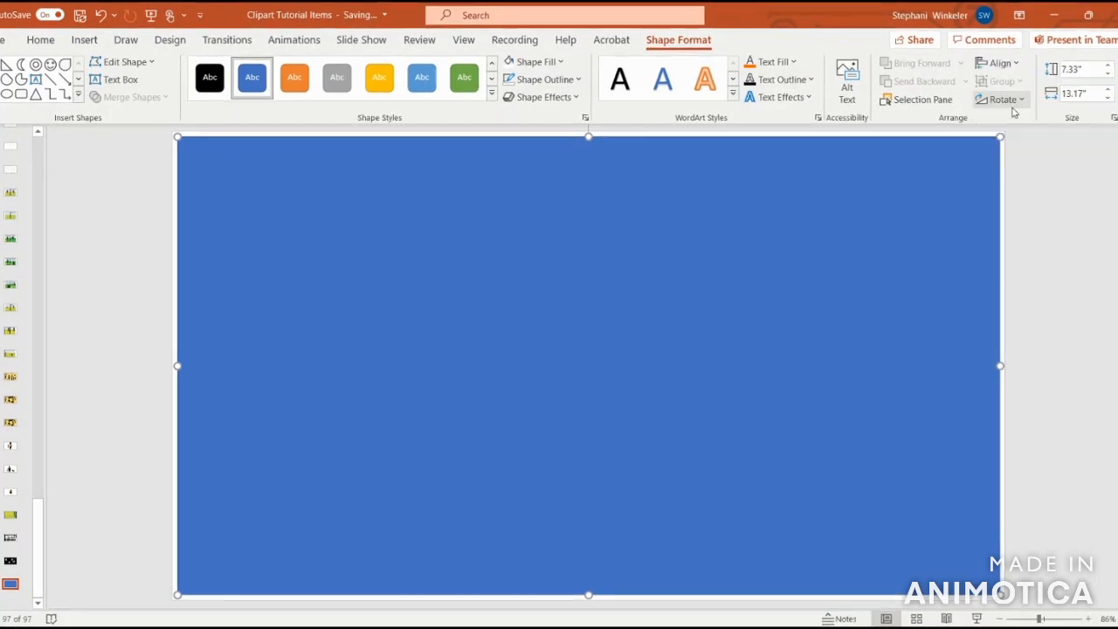
{"action": "left_click", "coordinate": [530, 63]}
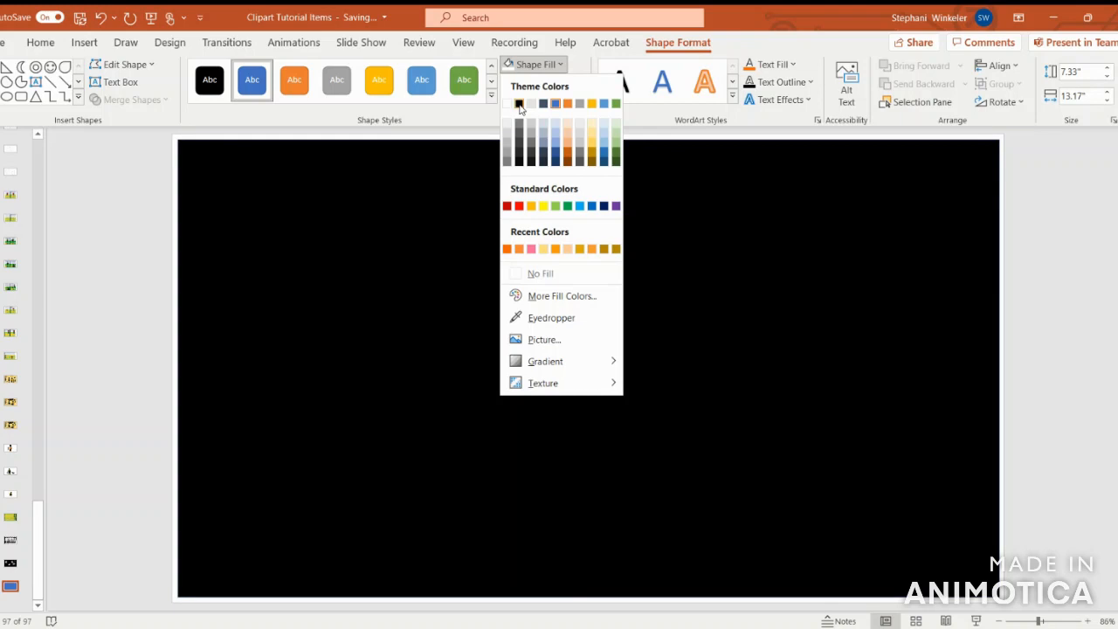
{"action": "left_click", "coordinate": [519, 104]}
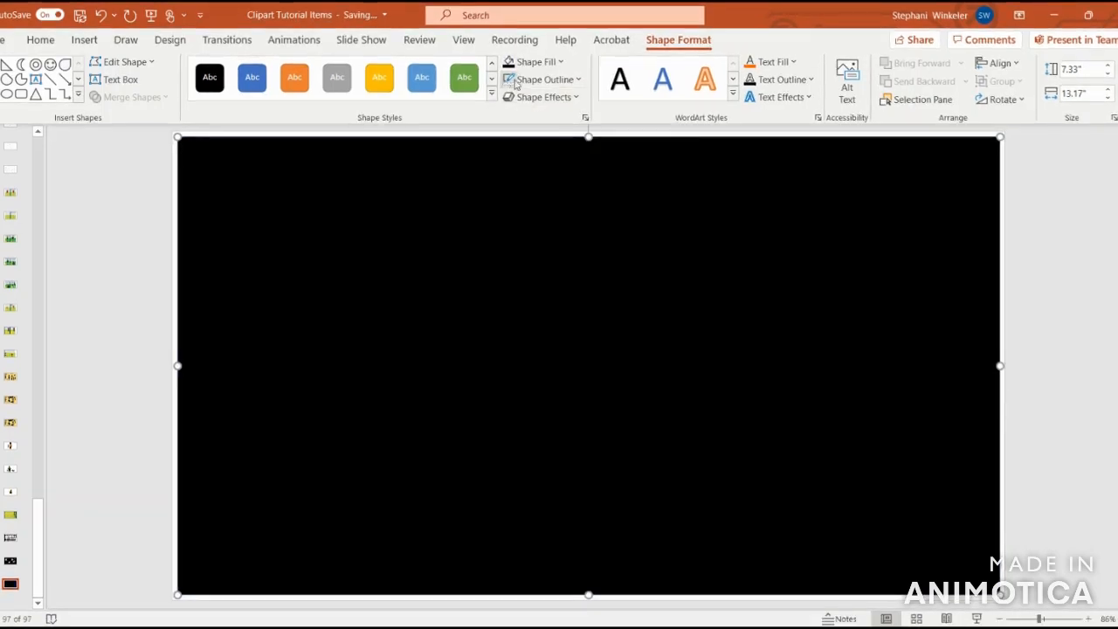
{"action": "left_click", "coordinate": [1076, 267]}
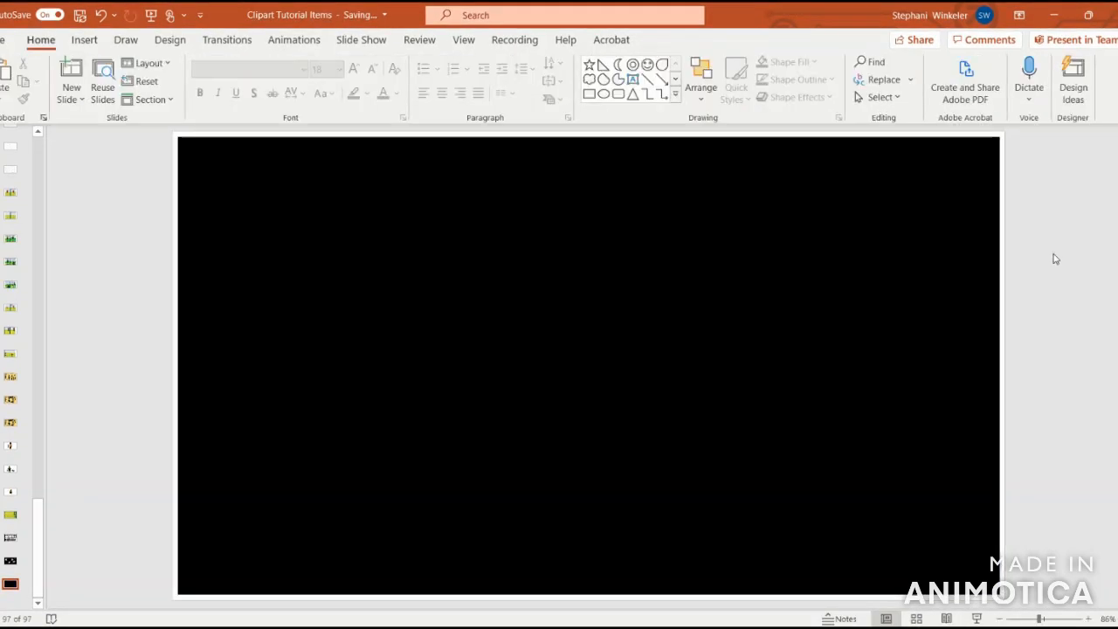
Draw a teardrop shape on the upper middle of the background, about 3.17 in high and 3.5 in wide
{"action": "left_click", "coordinate": [84, 41]}
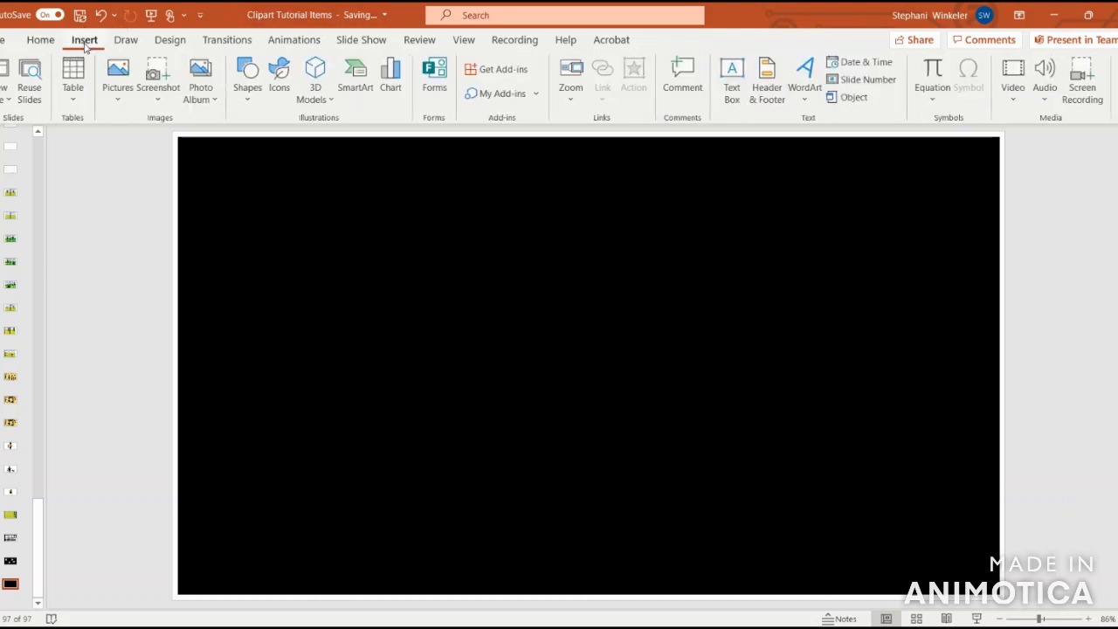
{"action": "left_click", "coordinate": [246, 91]}
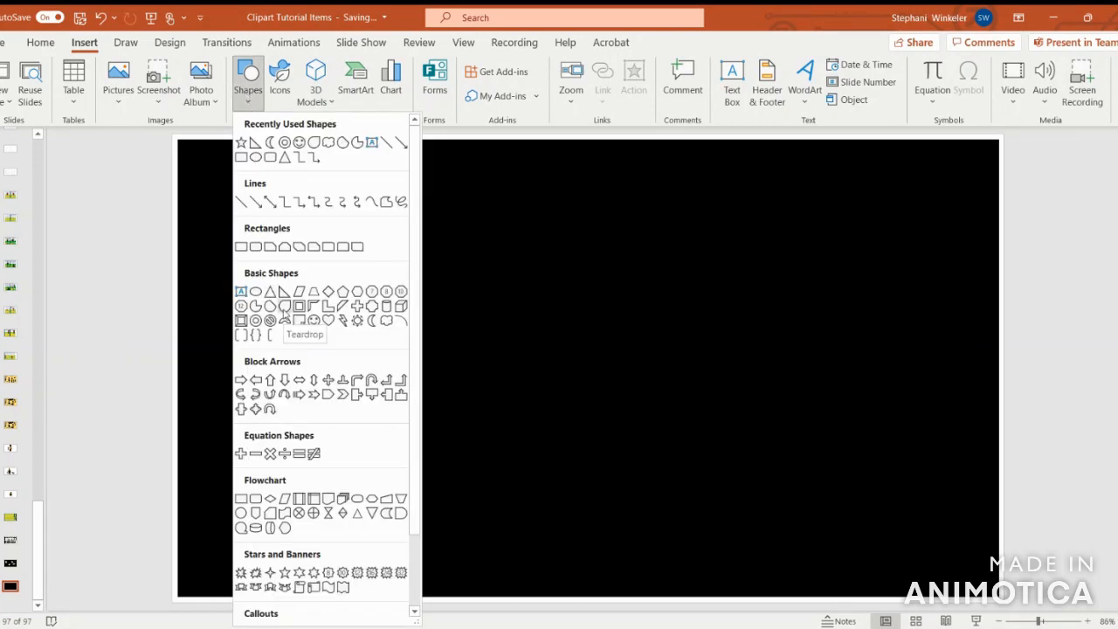
{"action": "left_click", "coordinate": [284, 310]}
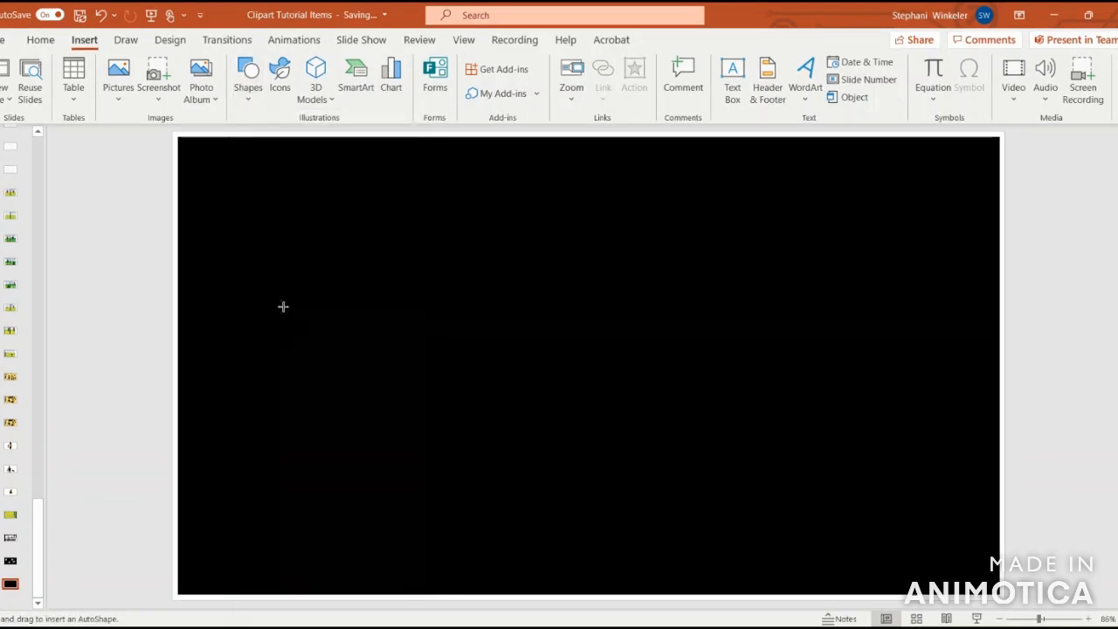
{"action": "left_click_drag", "start_coordinate": [469, 175], "coordinate": [740, 419]}
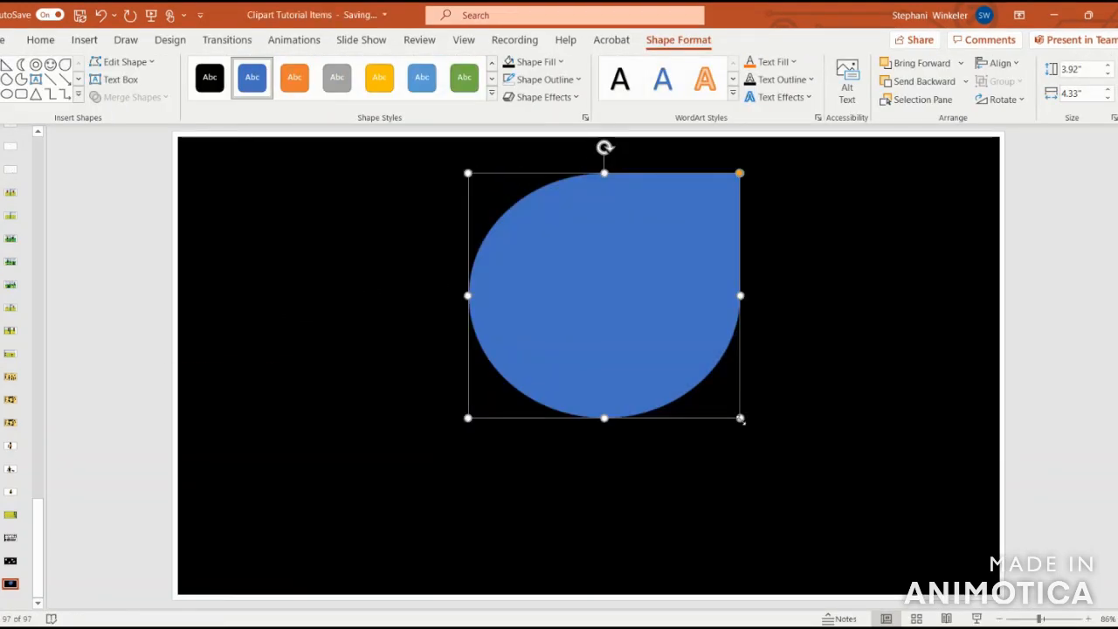
{"action": "left_click_drag", "start_coordinate": [468, 419], "coordinate": [521, 371]}
Fill the teardrop with white and stretch its tip outward into a longer curved point
{"action": "left_click", "coordinate": [534, 61]}
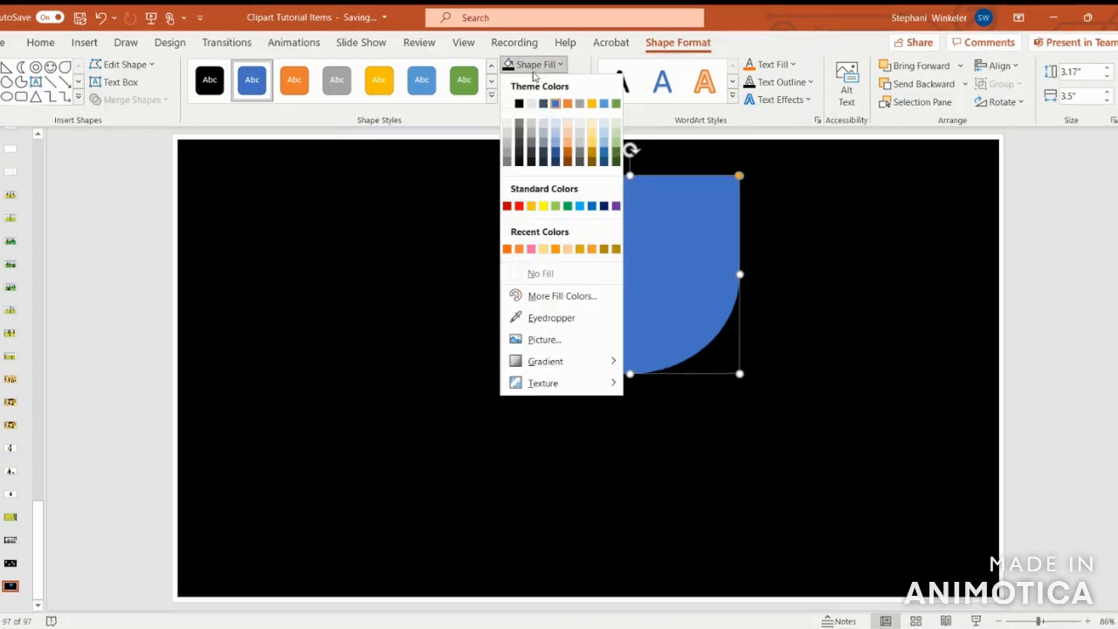
{"action": "left_click", "coordinate": [508, 104]}
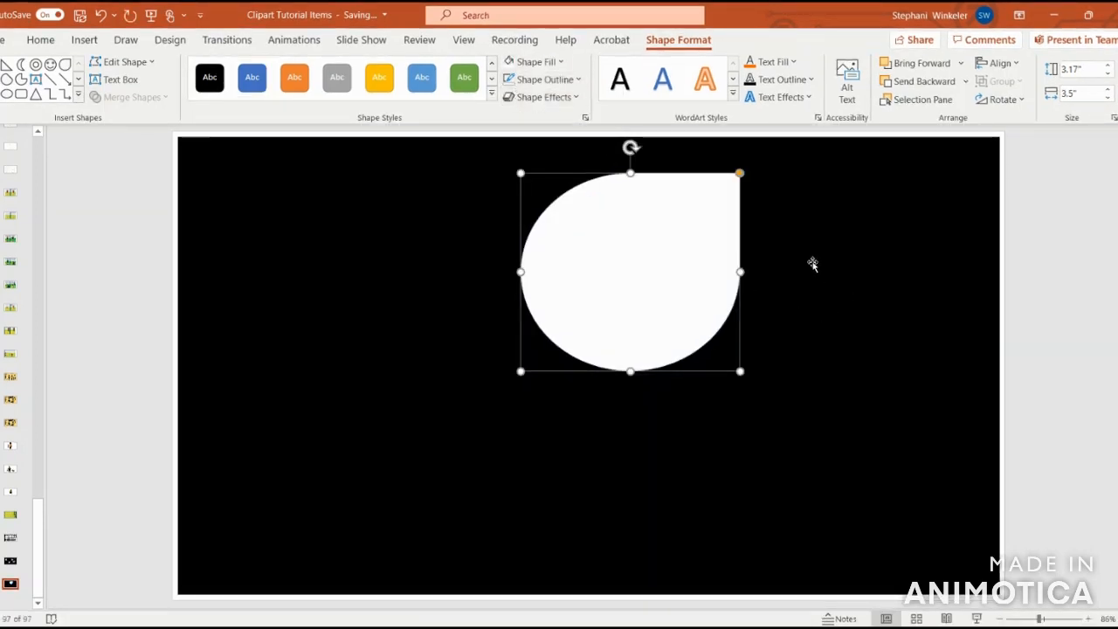
{"action": "left_click", "coordinate": [778, 230]}
{"action": "left_click", "coordinate": [689, 240]}
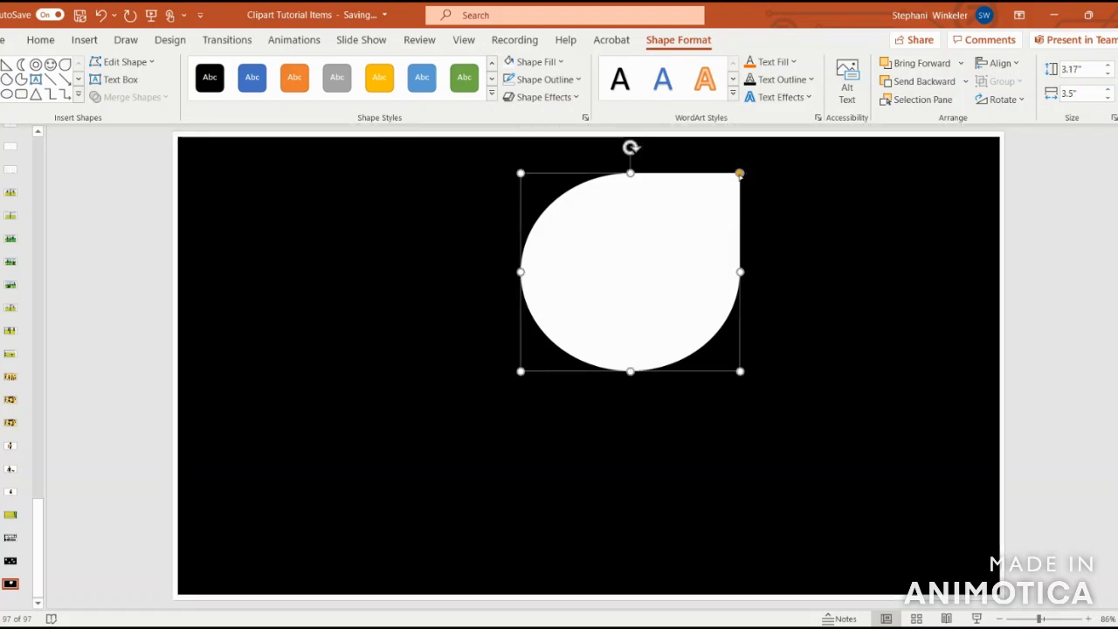
{"action": "left_click_drag", "start_coordinate": [740, 174], "coordinate": [766, 181]}
{"action": "left_click", "coordinate": [807, 234]}
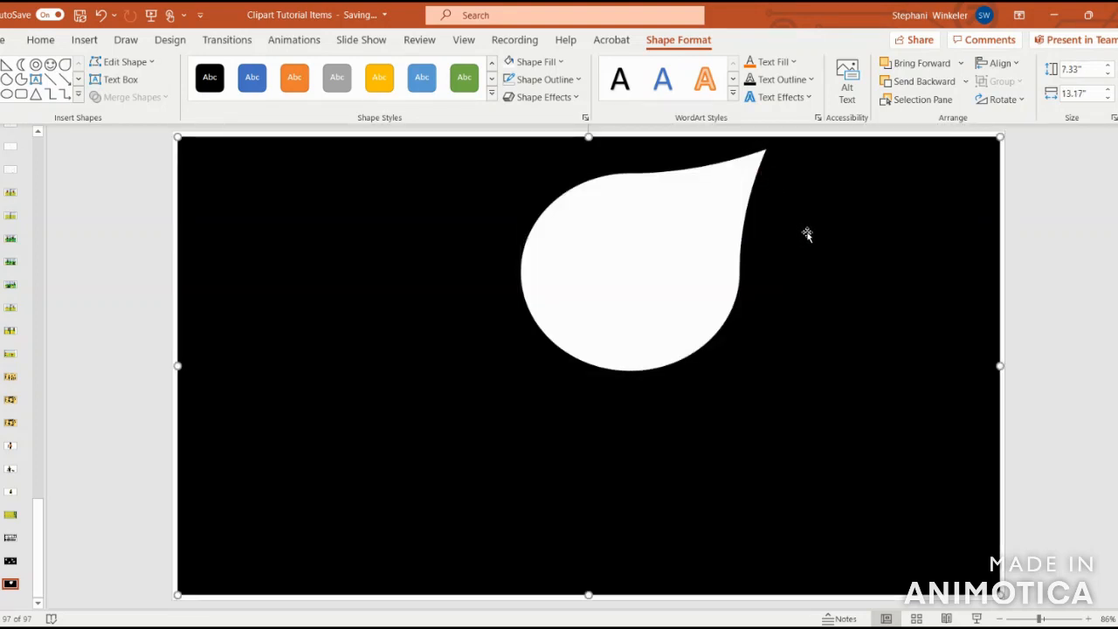
Duplicate the white teardrop and rotate the copy half a turn so its tip points to the lower left
{"action": "left_click", "coordinate": [634, 259]}
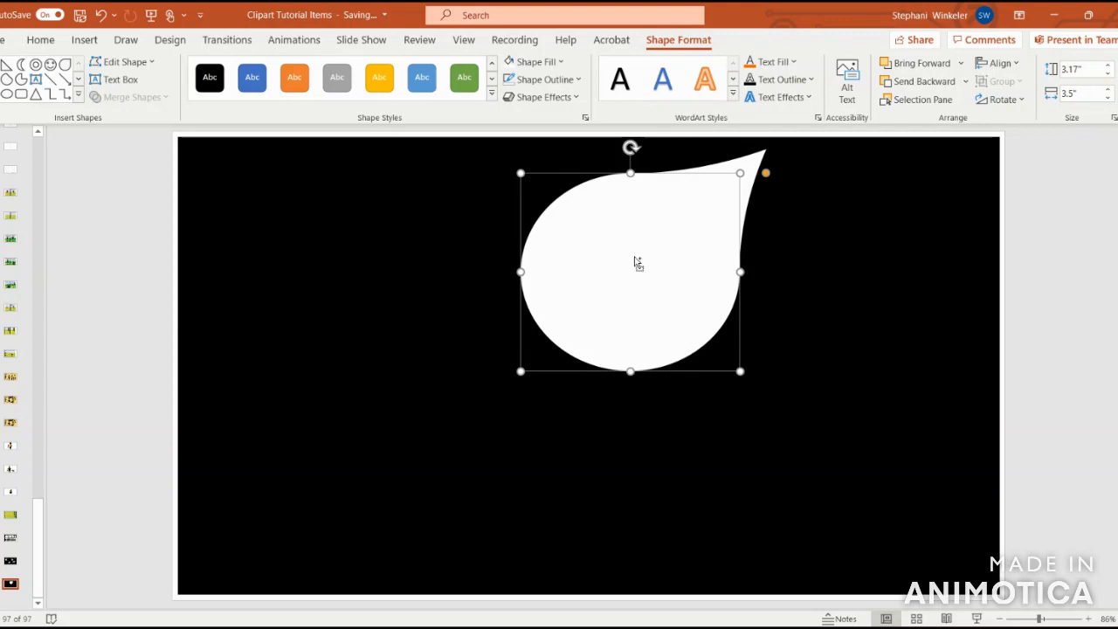
{"action": "key", "text": "ctrl+d"}
{"action": "left_click_drag", "start_coordinate": [634, 259], "coordinate": [361, 364]}
{"action": "left_click_drag", "start_coordinate": [364, 270], "coordinate": [362, 482]}
Overlap the rotated teardrop with the original's lower left side and shrink it to about 3 by 3.08 in
{"action": "left_click_drag", "start_coordinate": [362, 367], "coordinate": [526, 346]}
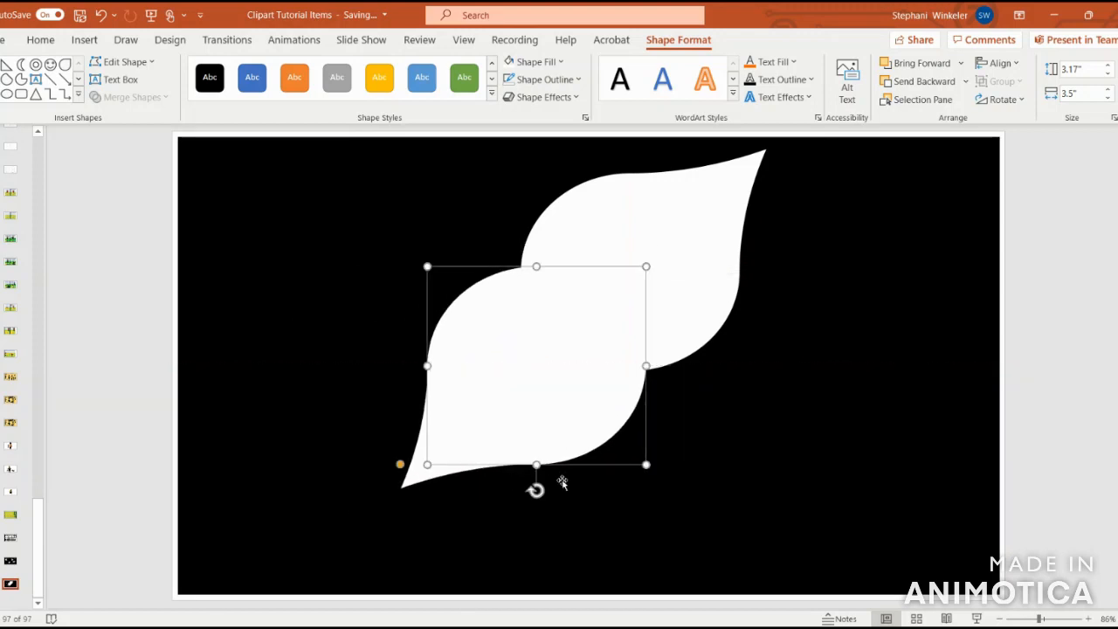
{"action": "left_click_drag", "start_coordinate": [426, 466], "coordinate": [452, 454]}
{"action": "left_click", "coordinate": [771, 456]}
Shrink the original upper teardrop to about 2.25 by 2.5 in and center it over the lower one as the head
{"action": "left_click", "coordinate": [699, 325]}
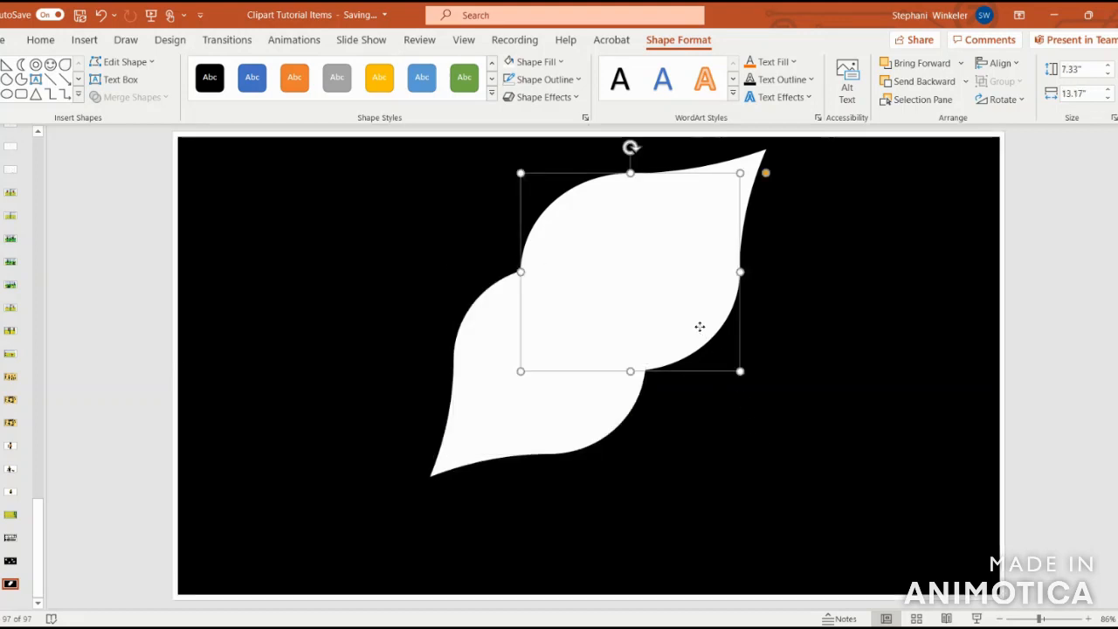
{"action": "left_click_drag", "start_coordinate": [519, 372], "coordinate": [583, 314]}
{"action": "left_click_drag", "start_coordinate": [661, 237], "coordinate": [635, 267]}
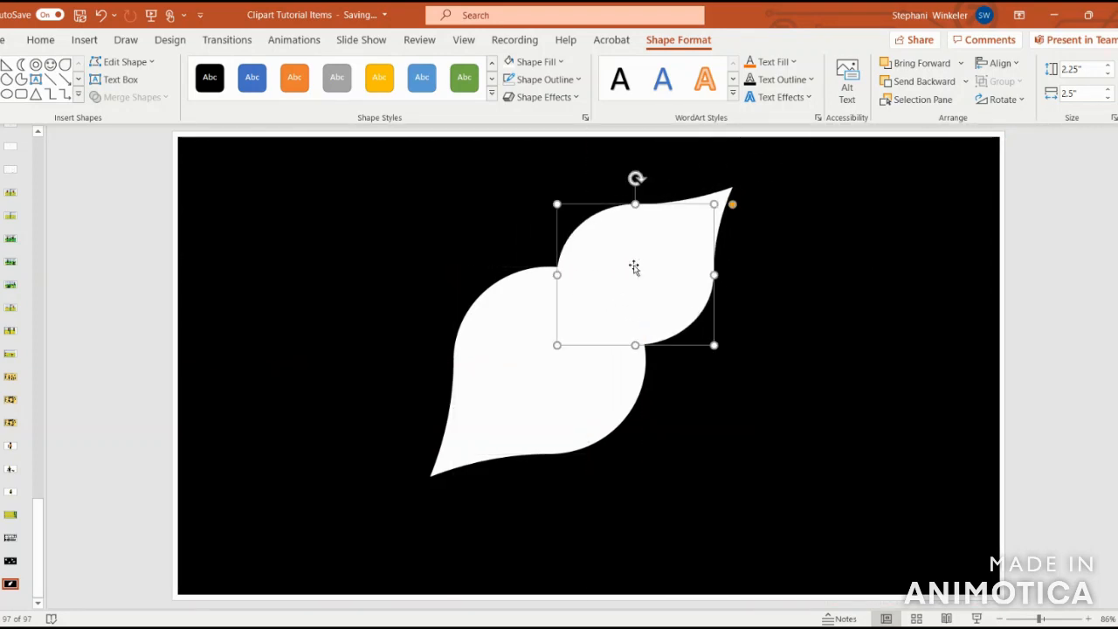
Group the two teardrops and rotate the group upright so the small teardrop sits above the large one
{"action": "left_click", "coordinate": [564, 379], "text": "shift"}
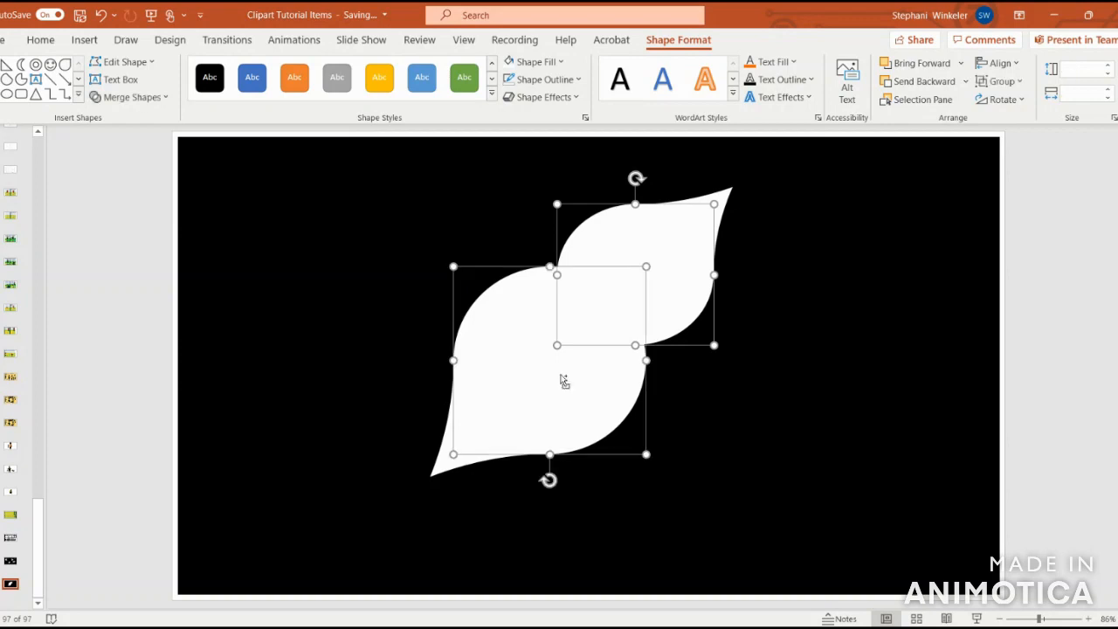
{"action": "right_click", "coordinate": [564, 379]}
{"action": "mouse_move", "coordinate": [591, 182]}
{"action": "left_click", "coordinate": [722, 184]}
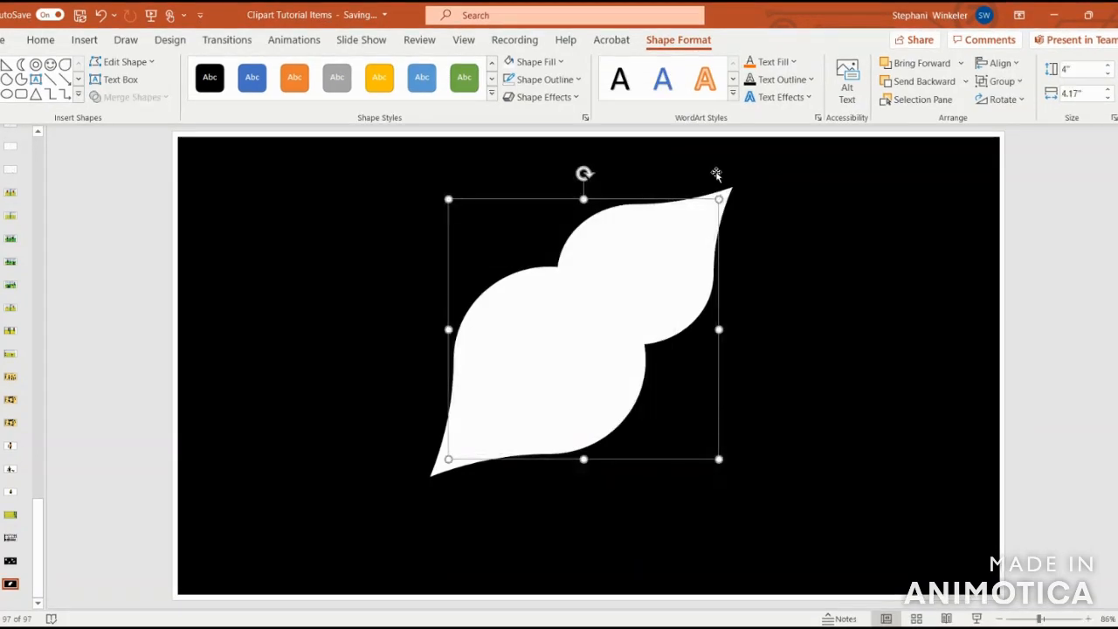
{"action": "left_click_drag", "start_coordinate": [581, 174], "coordinate": [457, 206]}
{"action": "left_click_drag", "start_coordinate": [581, 250], "coordinate": [517, 263]}
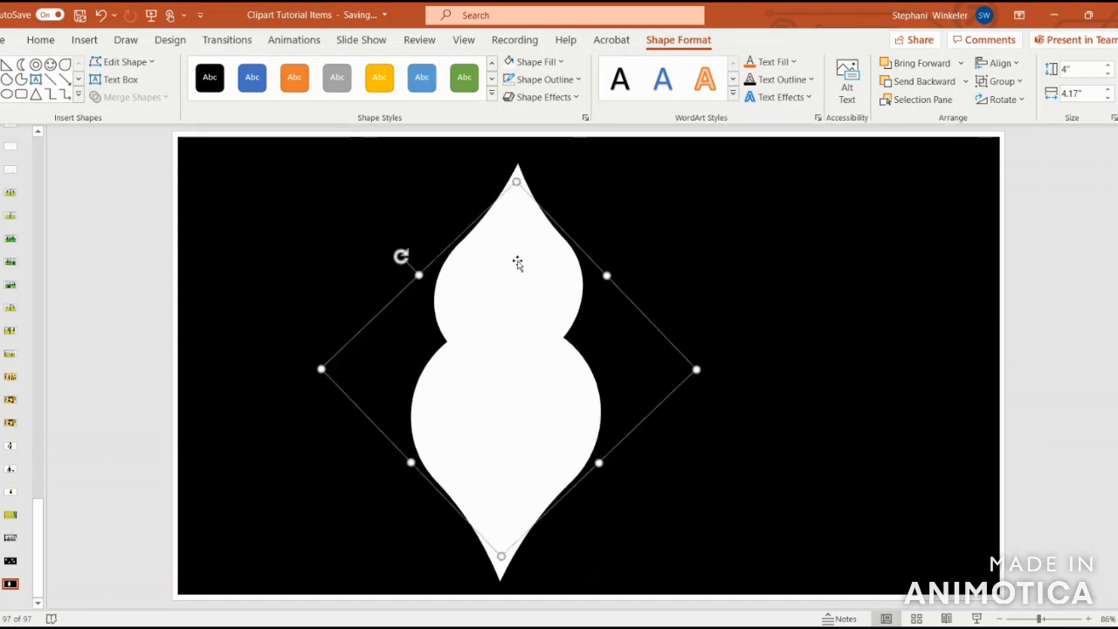
{"action": "left_click", "coordinate": [718, 272]}
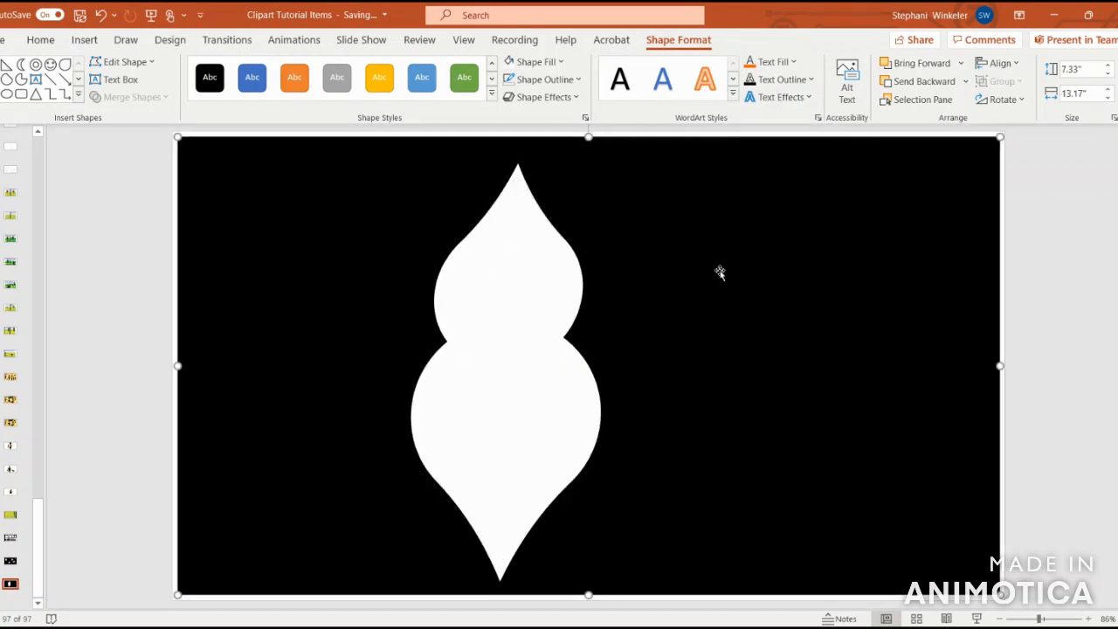
Copy the figure's lower teardrop and place the copy on the empty background left of the figure
{"action": "left_click", "coordinate": [459, 441]}
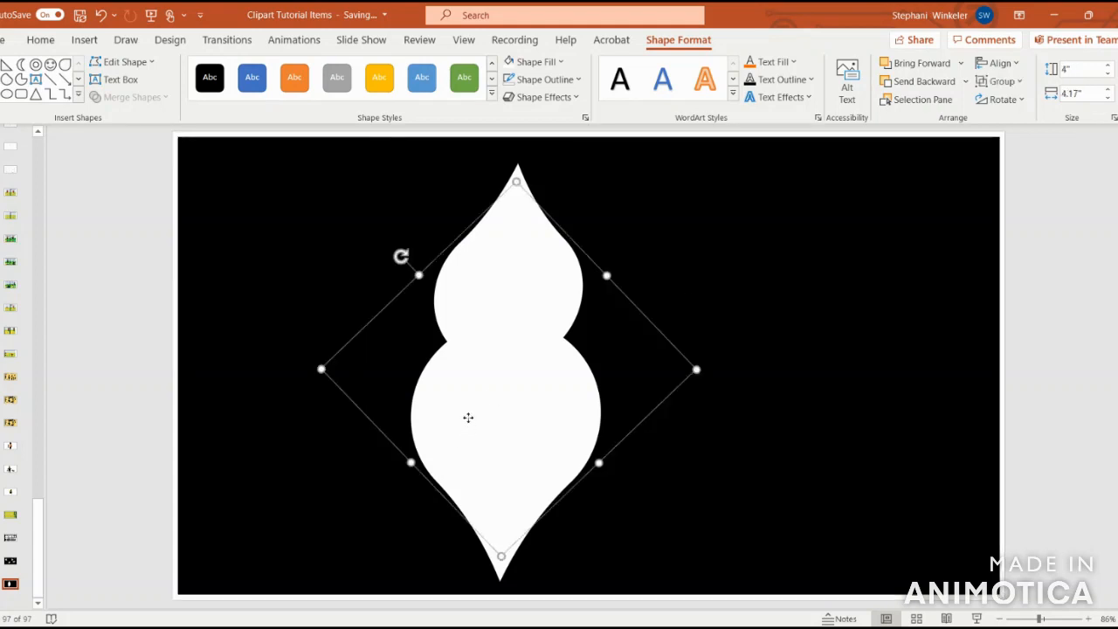
{"action": "left_click", "coordinate": [468, 418]}
{"action": "key", "text": "ctrl+v"}
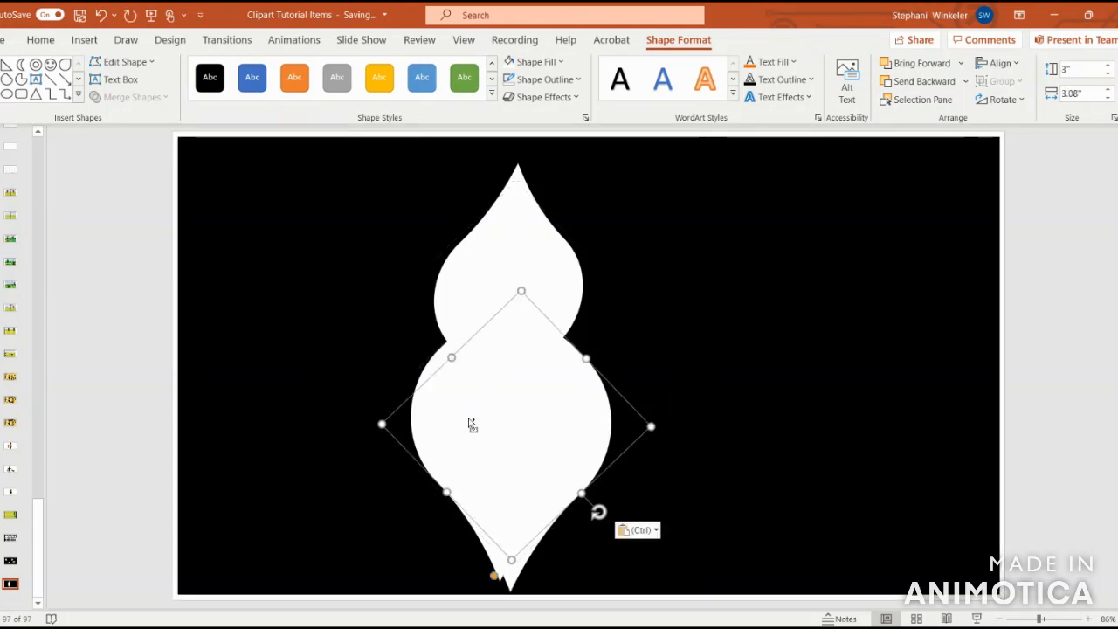
{"action": "left_click_drag", "start_coordinate": [500, 416], "coordinate": [260, 305]}
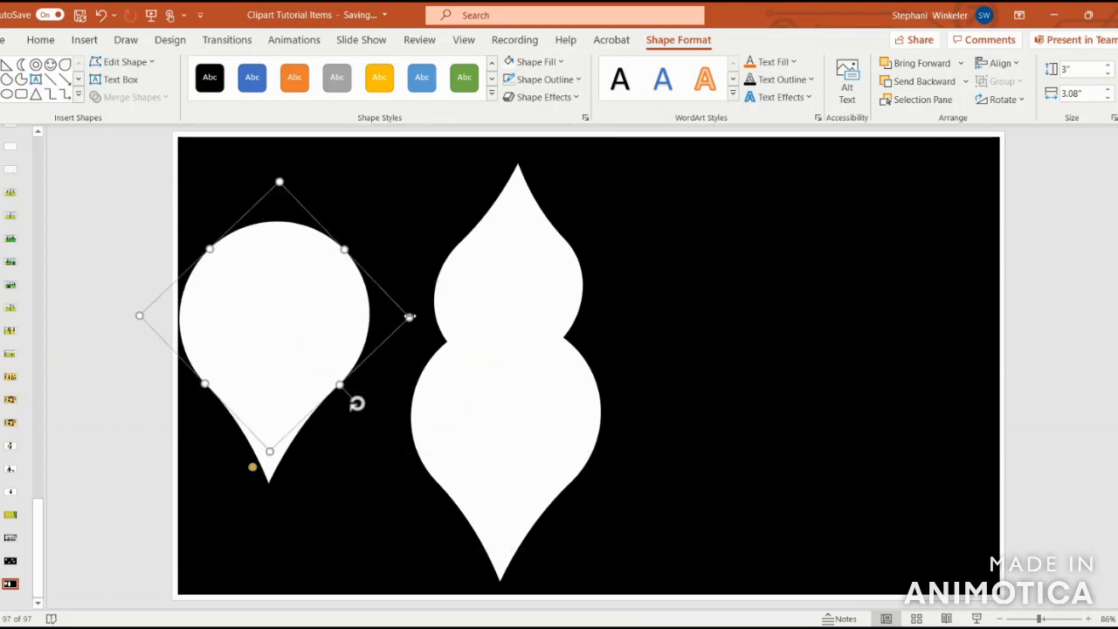
Shrink the copied teardrop to about 0.75 by 0.87 in and rotate it into place as the figure's left arm
{"action": "left_click_drag", "start_coordinate": [410, 316], "coordinate": [236, 313]}
{"action": "left_click_drag", "start_coordinate": [227, 355], "coordinate": [229, 278]}
{"action": "left_click_drag", "start_coordinate": [182, 313], "coordinate": [376, 370]}
{"action": "left_click_drag", "start_coordinate": [431, 335], "coordinate": [437, 342]}
{"action": "left_click_drag", "start_coordinate": [380, 420], "coordinate": [400, 381]}
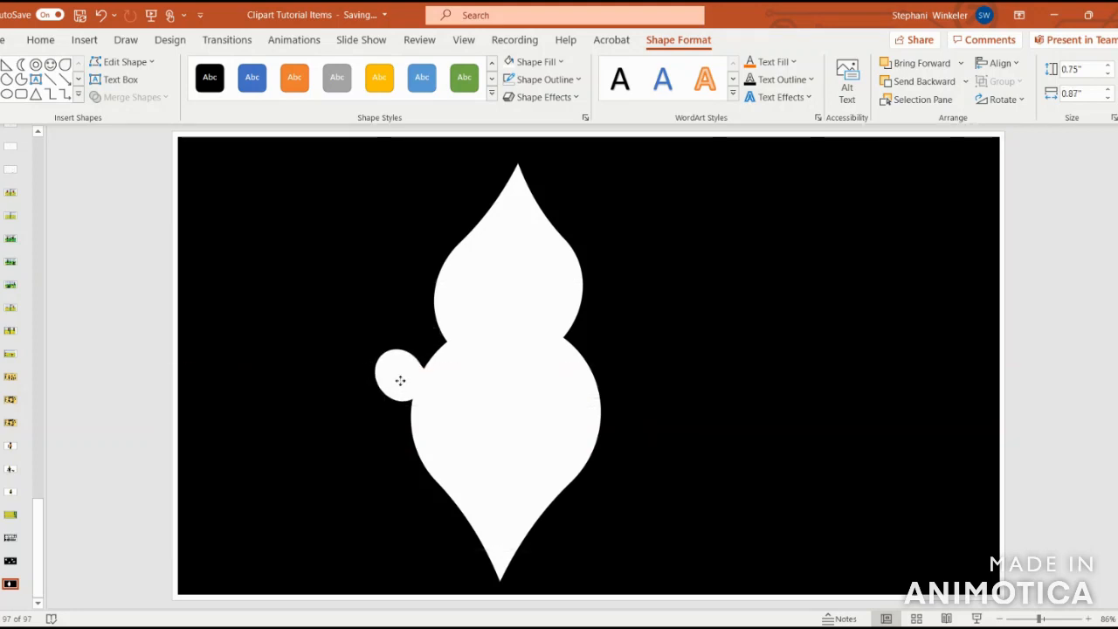
Duplicate the small arm, flip the copy horizontally and place it on the right side of the body
{"action": "left_click", "coordinate": [400, 381]}
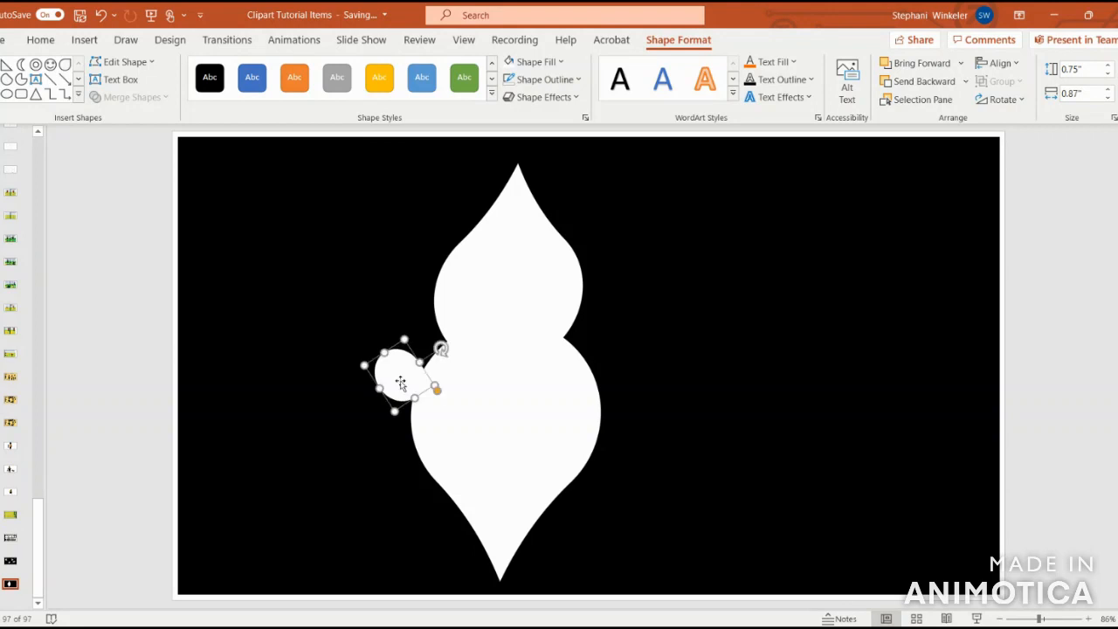
{"action": "key", "text": "ctrl+c"}
{"action": "key", "text": "ctrl+v"}
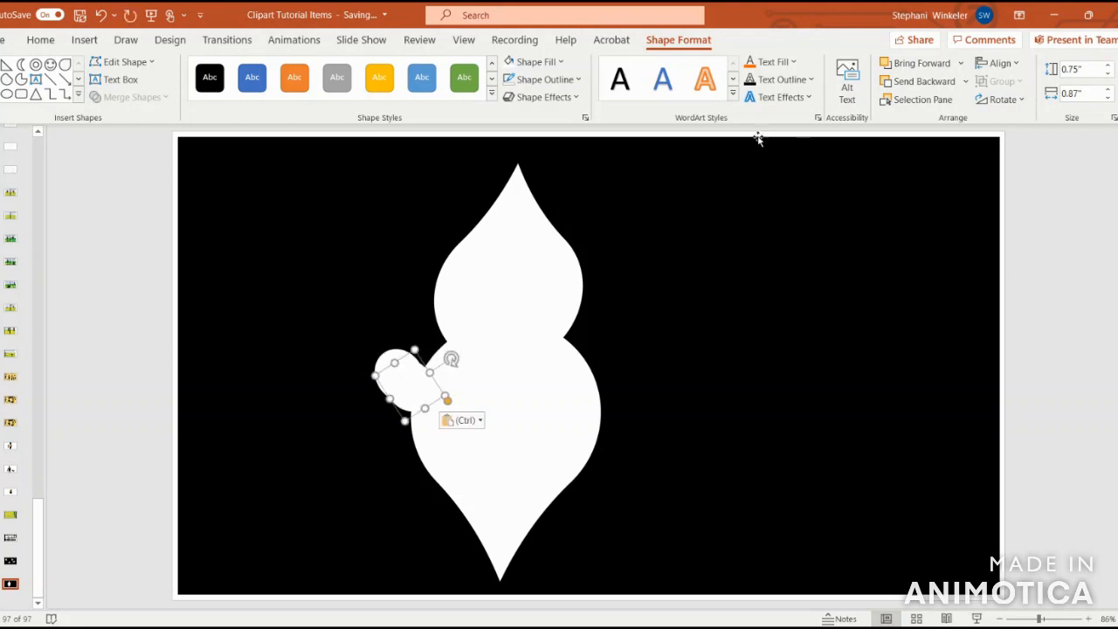
{"action": "left_click", "coordinate": [1000, 99]}
{"action": "left_click", "coordinate": [1002, 184]}
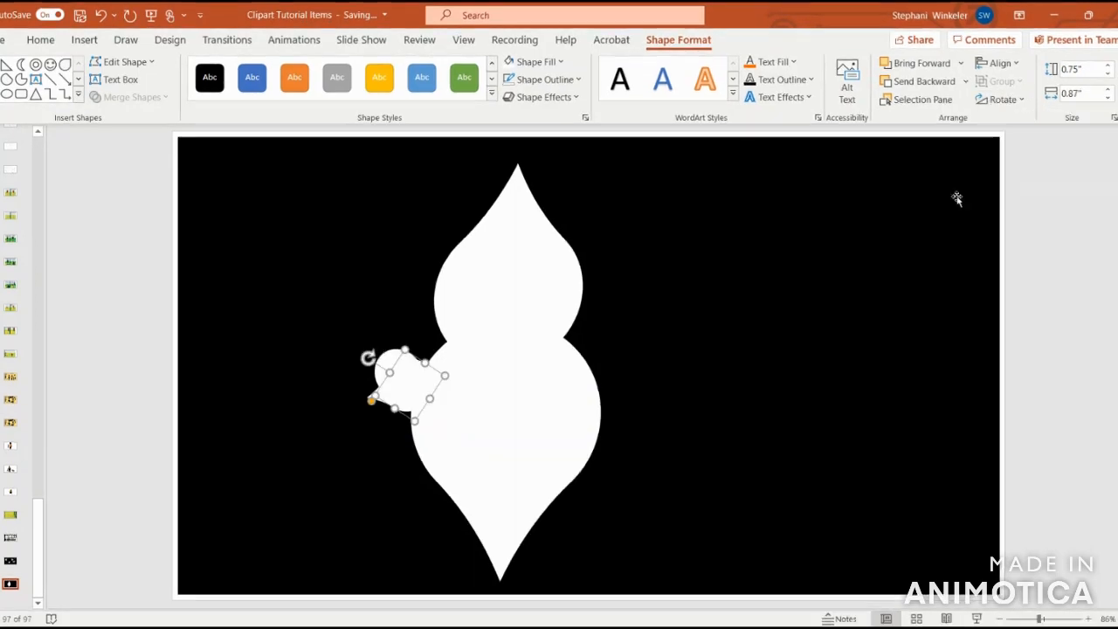
{"action": "left_click_drag", "start_coordinate": [367, 426], "coordinate": [623, 387]}
{"action": "left_click", "coordinate": [736, 379]}
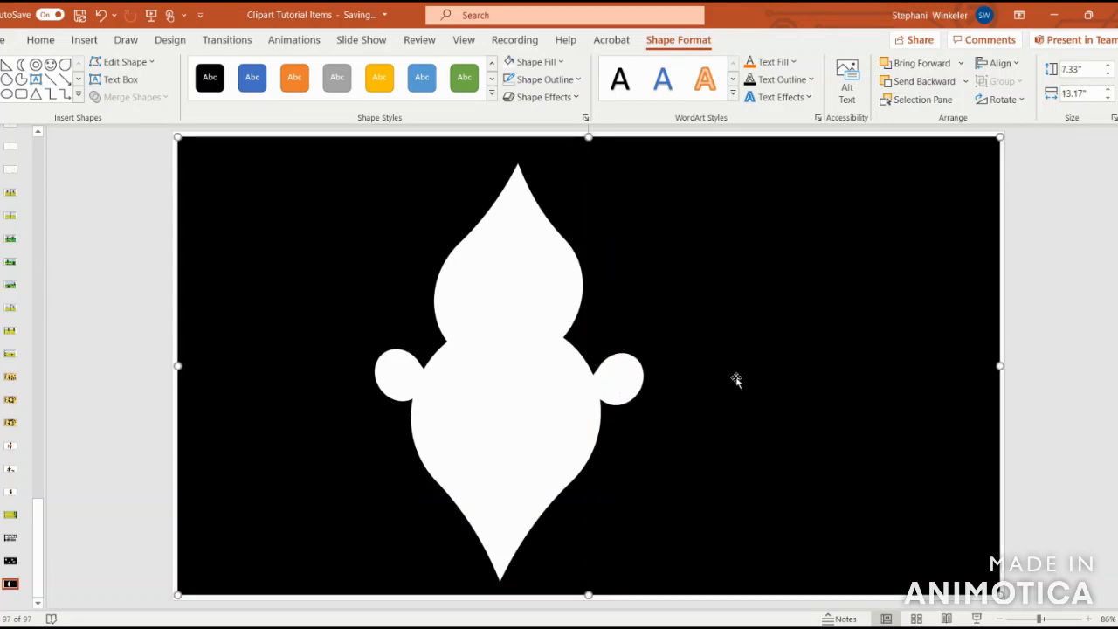
Draw an oval about 0.37 in high and 0.42 in wide on the upper left of the ghost's head as an eye
{"action": "left_click", "coordinate": [84, 39]}
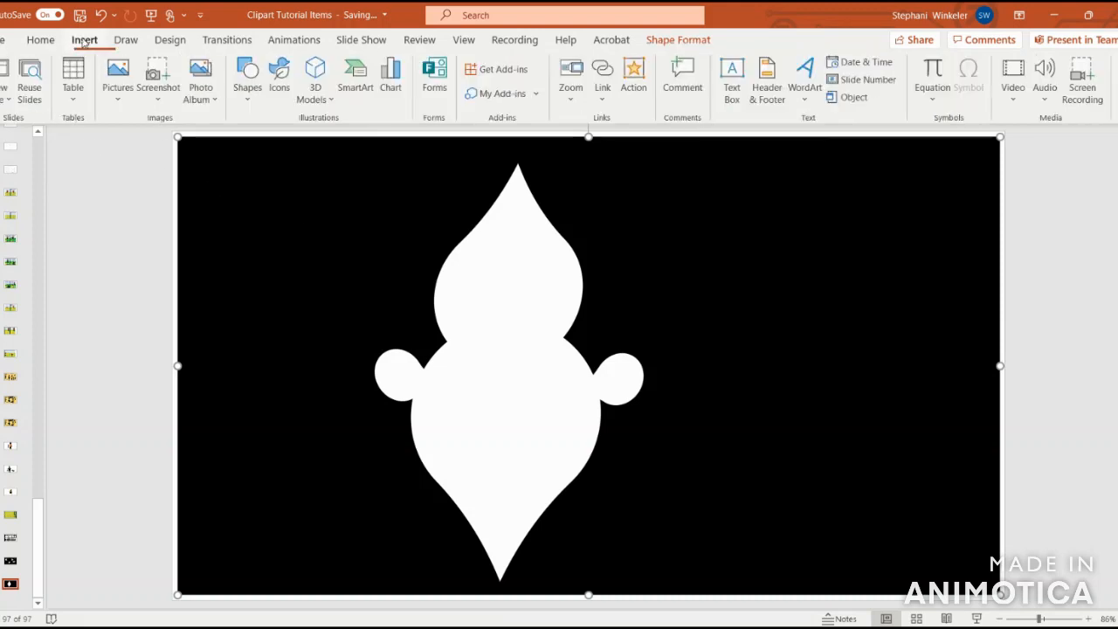
{"action": "left_click", "coordinate": [248, 78]}
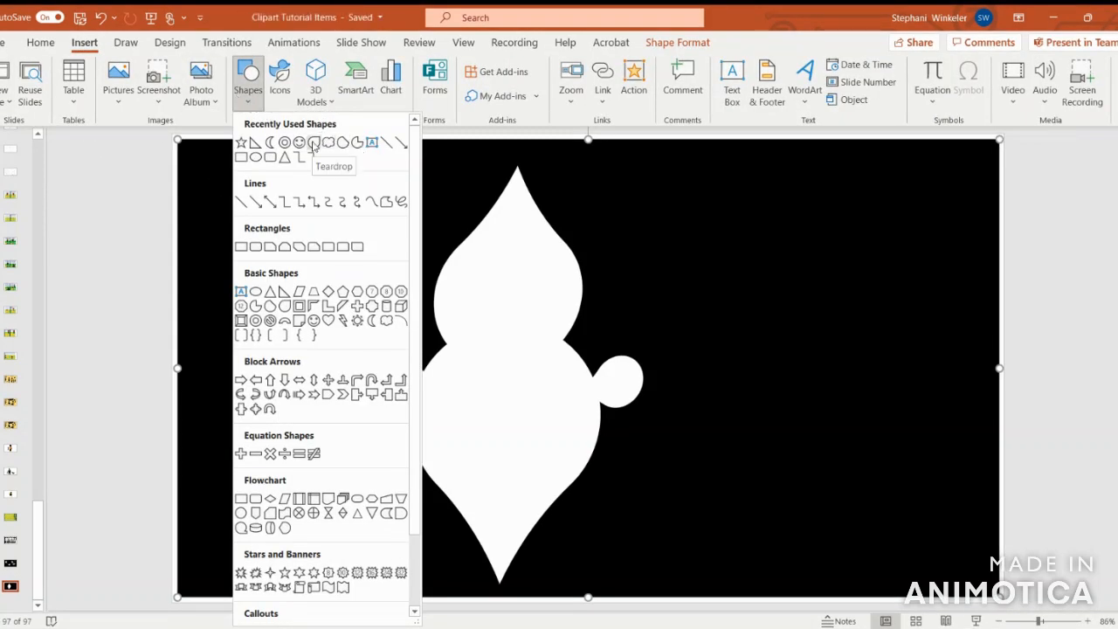
{"action": "left_click", "coordinate": [255, 158]}
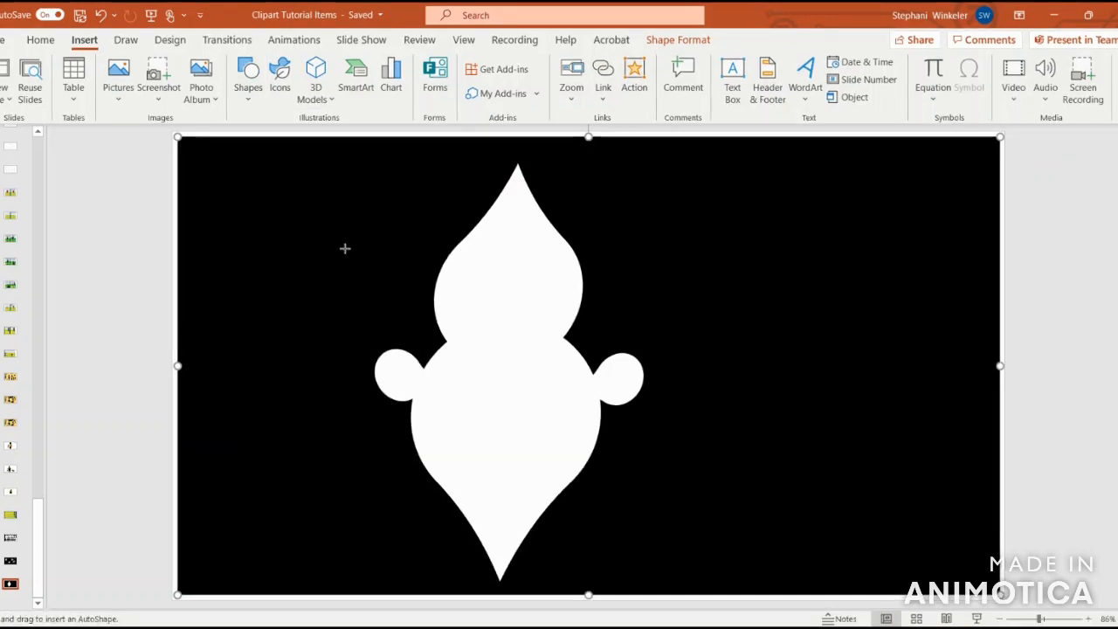
{"action": "mouse_move", "coordinate": [487, 241]}
{"action": "left_mouse_down"}
{"action": "mouse_move", "coordinate": [519, 271]}
{"action": "mouse_move", "coordinate": [496, 255]}
{"action": "left_mouse_up"}
Give the eye oval a black outline with a weight of 2¼ pt
{"action": "left_click", "coordinate": [511, 68]}
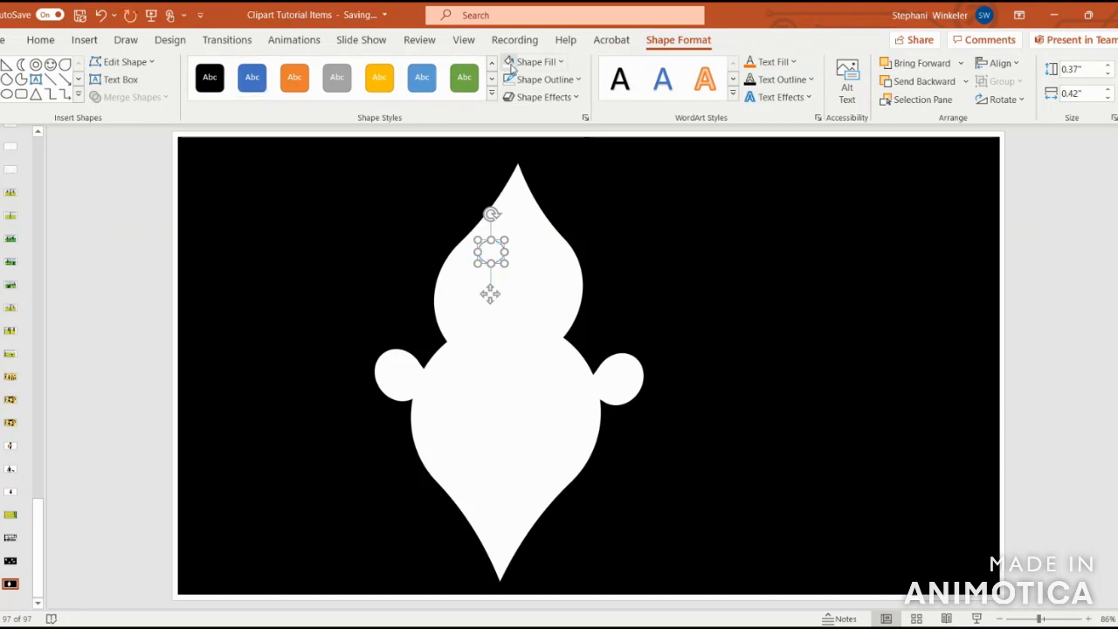
{"action": "left_click", "coordinate": [528, 85]}
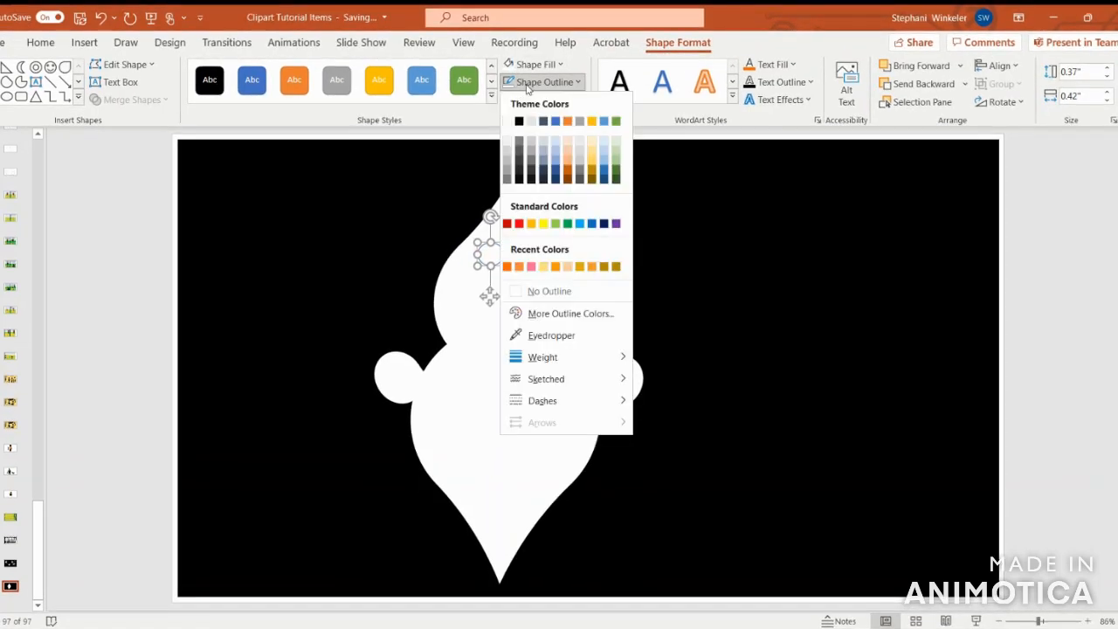
{"action": "left_click", "coordinate": [520, 121]}
{"action": "left_click", "coordinate": [536, 82]}
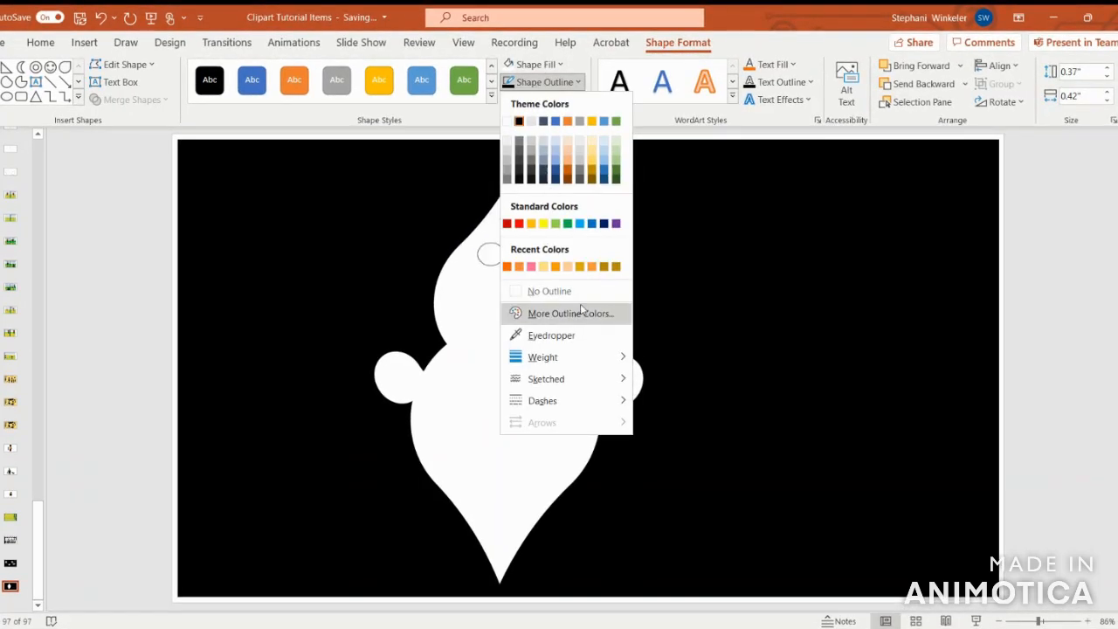
{"action": "mouse_move", "coordinate": [587, 358]}
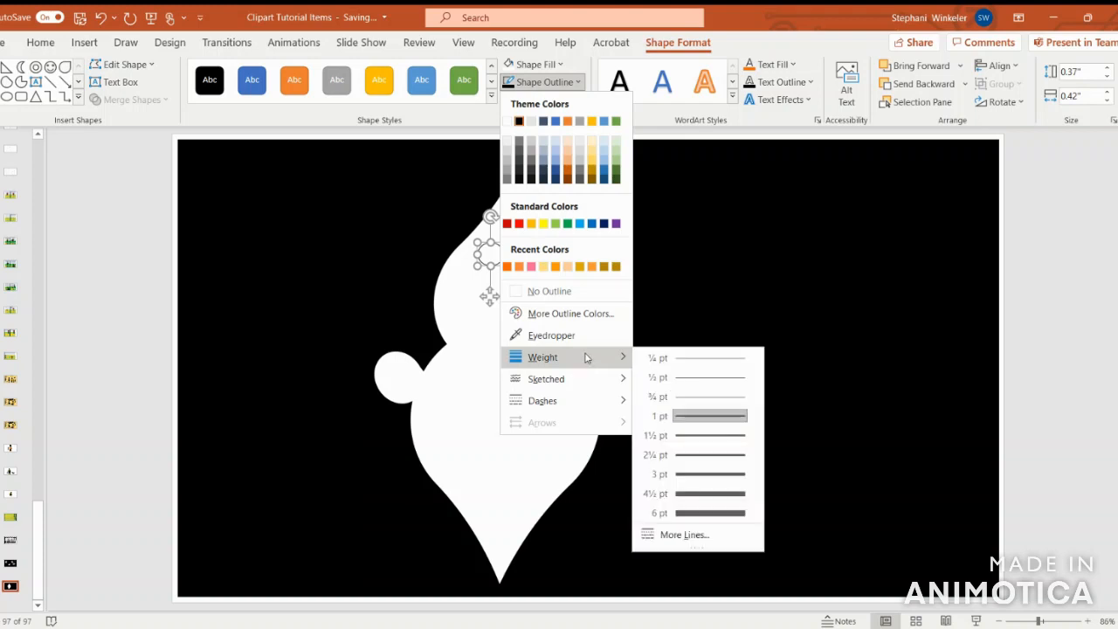
{"action": "left_click", "coordinate": [684, 455]}
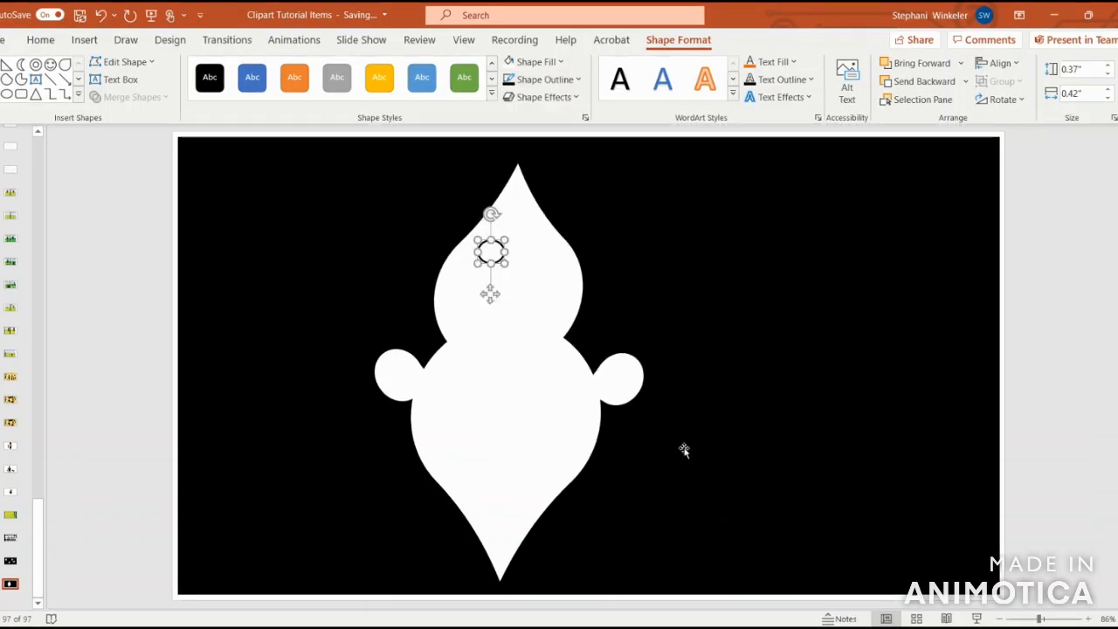
Duplicate the eye oval, shrink the copy to about 0.21 by 0.22 in, fill it black and center it in the eye as a pupil
{"action": "key", "text": "ctrl+d"}
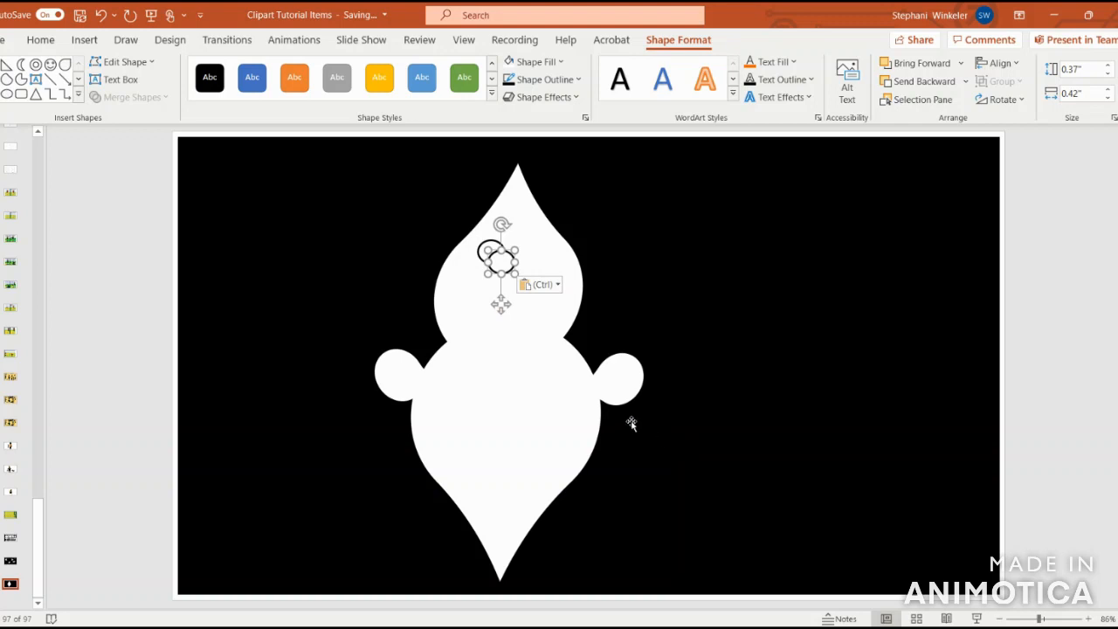
{"action": "left_click_drag", "start_coordinate": [487, 273], "coordinate": [500, 264]}
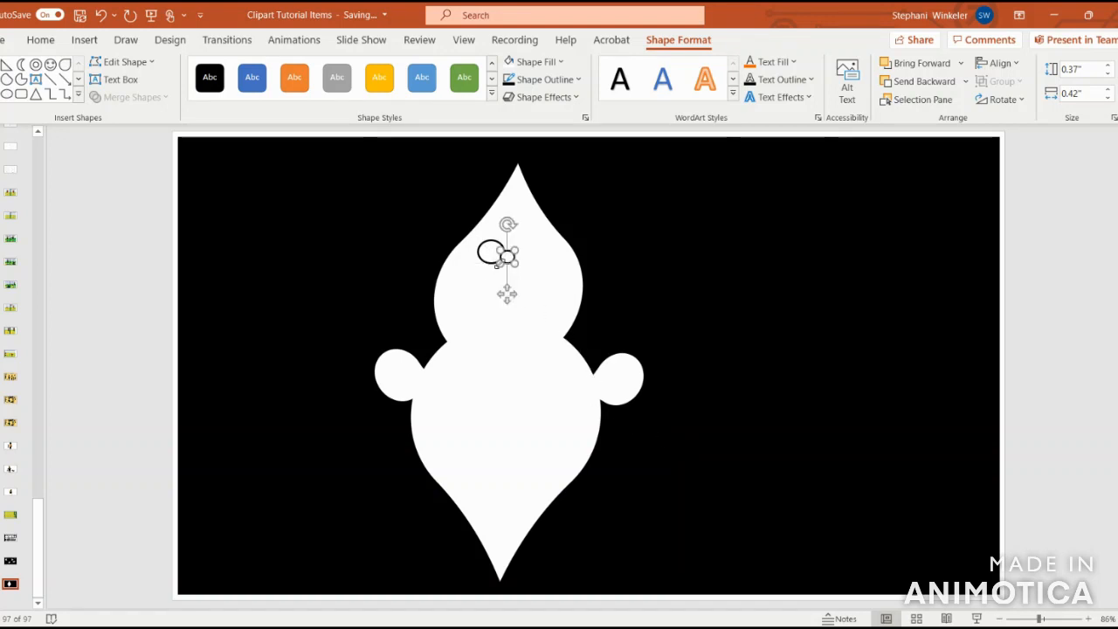
{"action": "left_click", "coordinate": [531, 63]}
{"action": "left_click", "coordinate": [518, 104]}
{"action": "left_click_drag", "start_coordinate": [508, 255], "coordinate": [491, 253]}
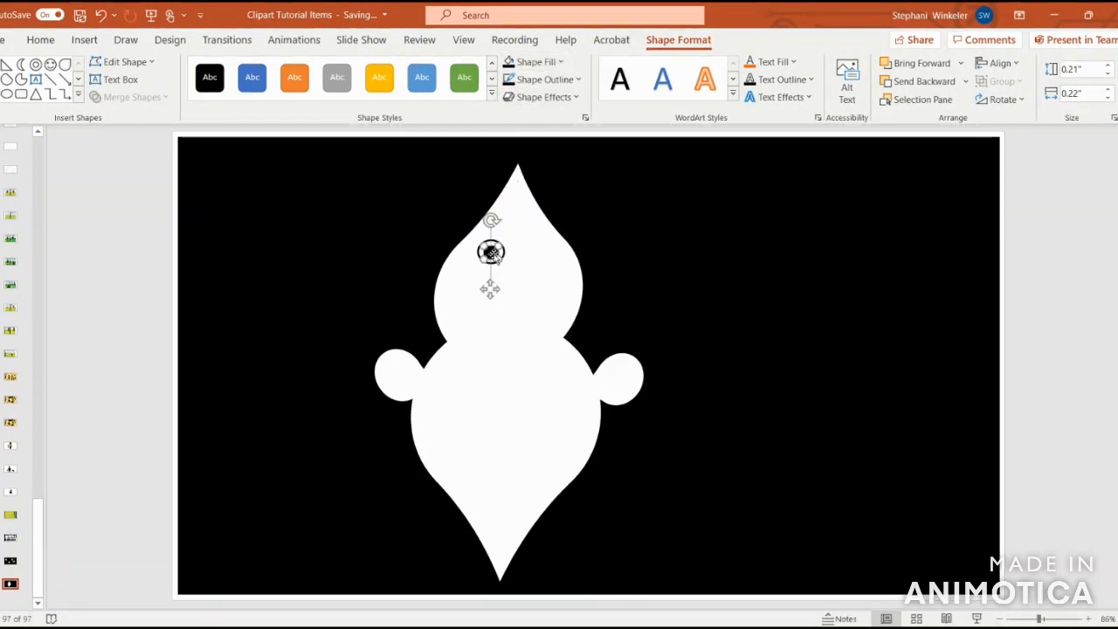
Group the eye oval with its pupil, duplicate the group and place the copy level beside it as the right eye
{"action": "left_click", "coordinate": [504, 251], "text": "shift"}
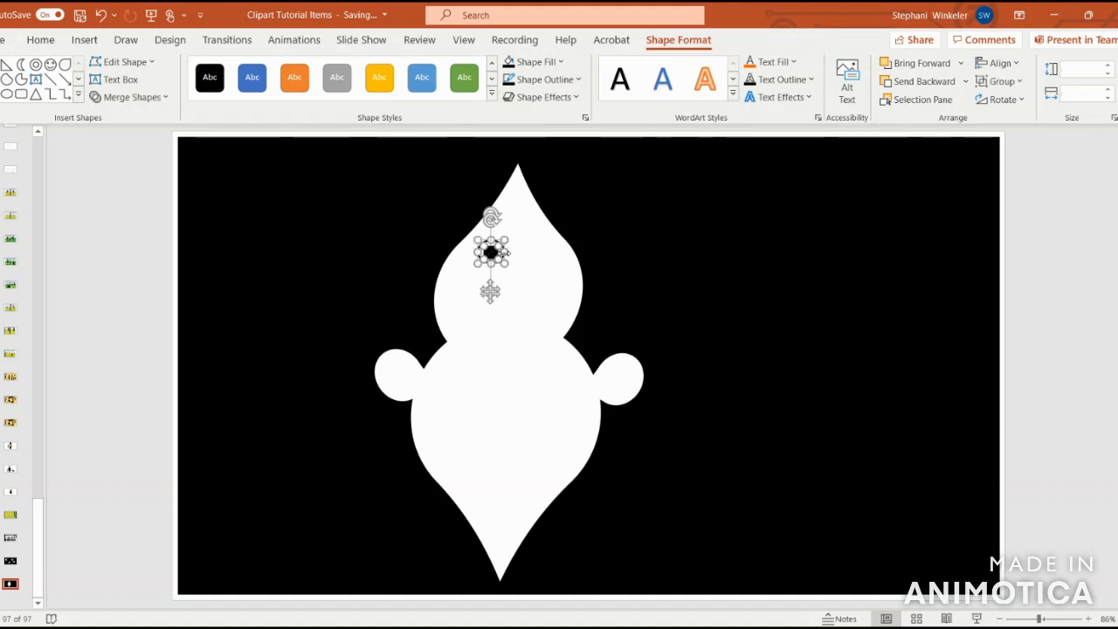
{"action": "right_click", "coordinate": [503, 260]}
{"action": "mouse_move", "coordinate": [550, 365]}
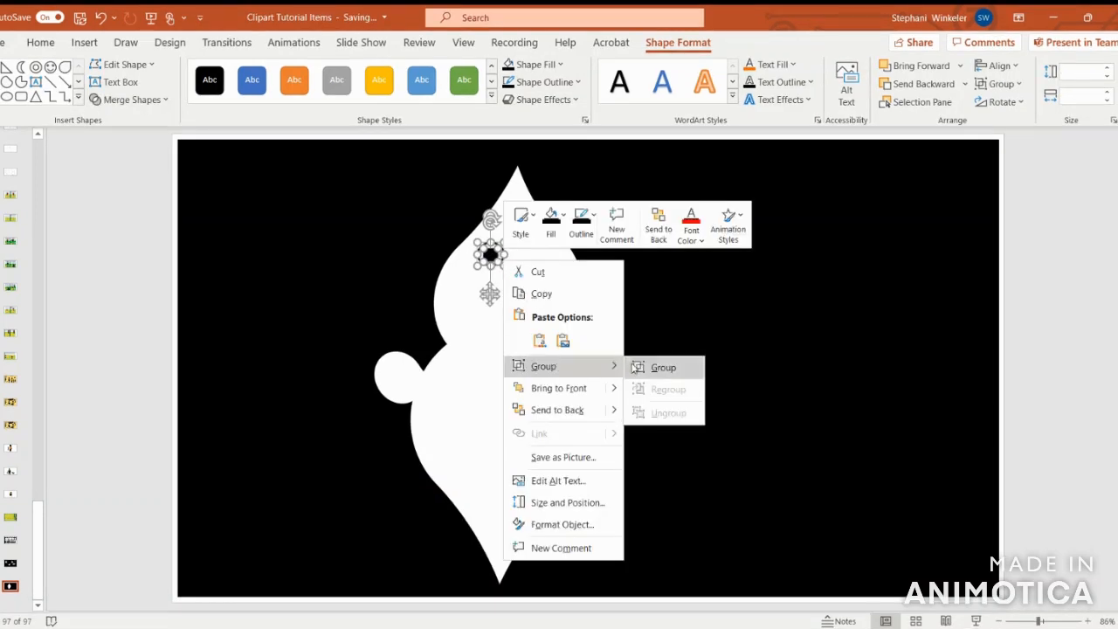
{"action": "left_click", "coordinate": [635, 363]}
{"action": "key", "text": "ctrl+d"}
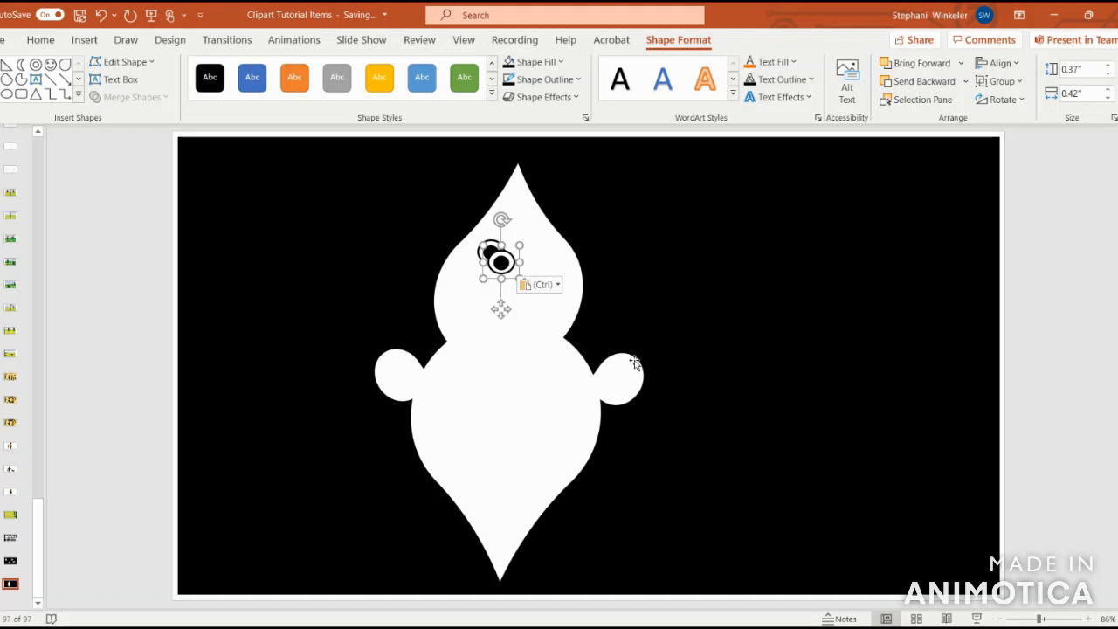
{"action": "left_click_drag", "start_coordinate": [501, 265], "coordinate": [530, 252]}
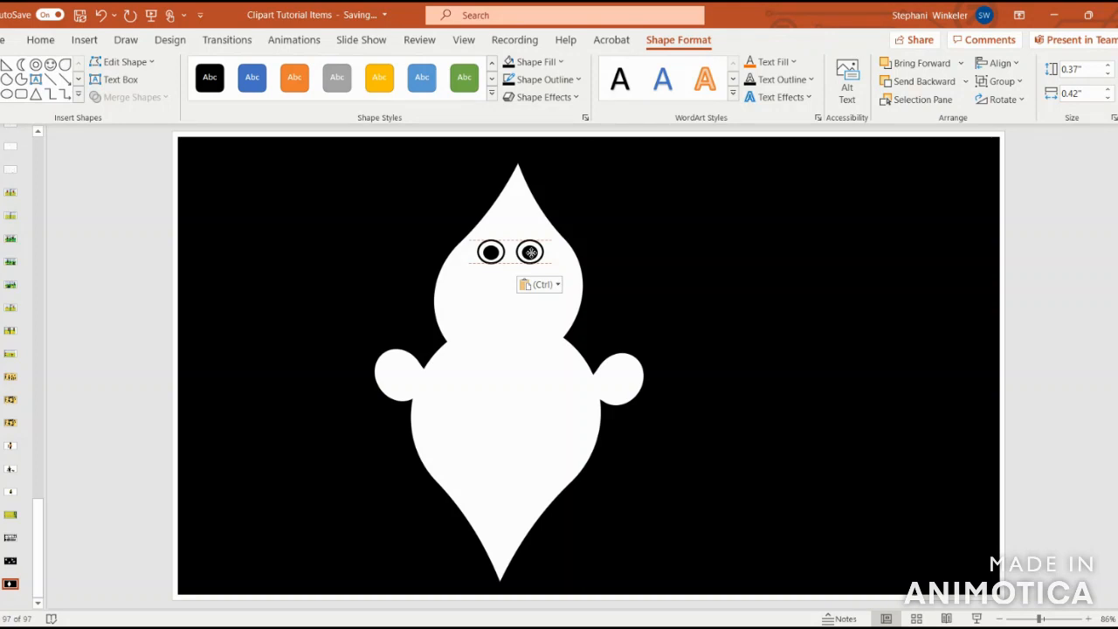
{"action": "left_click", "coordinate": [530, 252]}
{"action": "left_click", "coordinate": [628, 312]}
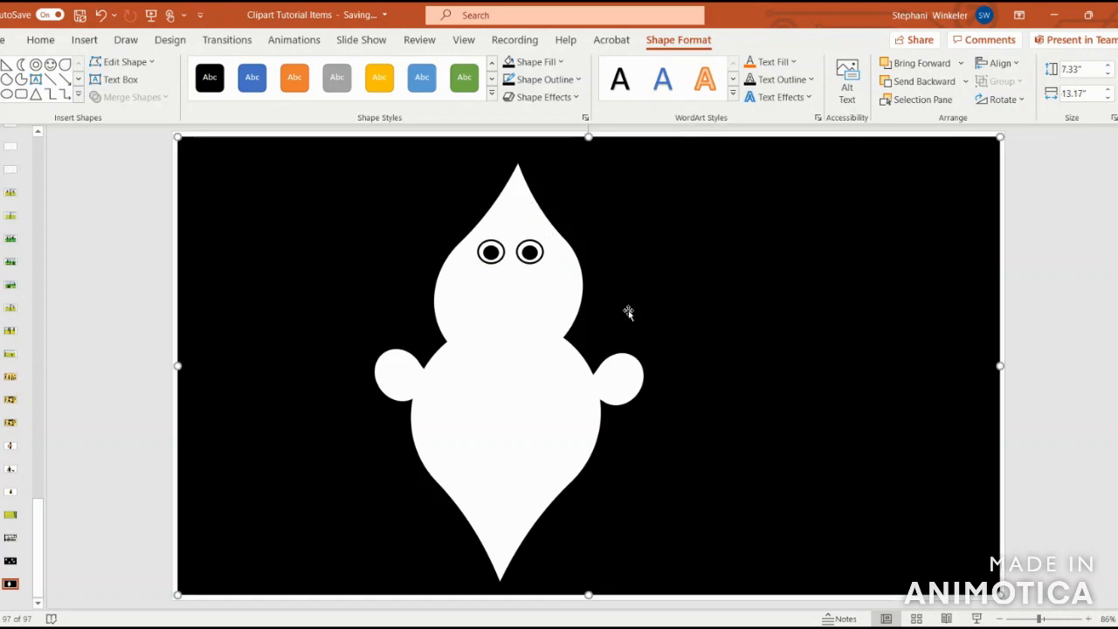
Draw a moon shape below the eyes and rotate and reshape it into a smiling mouth about 0.83 by 0.85 in
{"action": "left_click", "coordinate": [85, 41]}
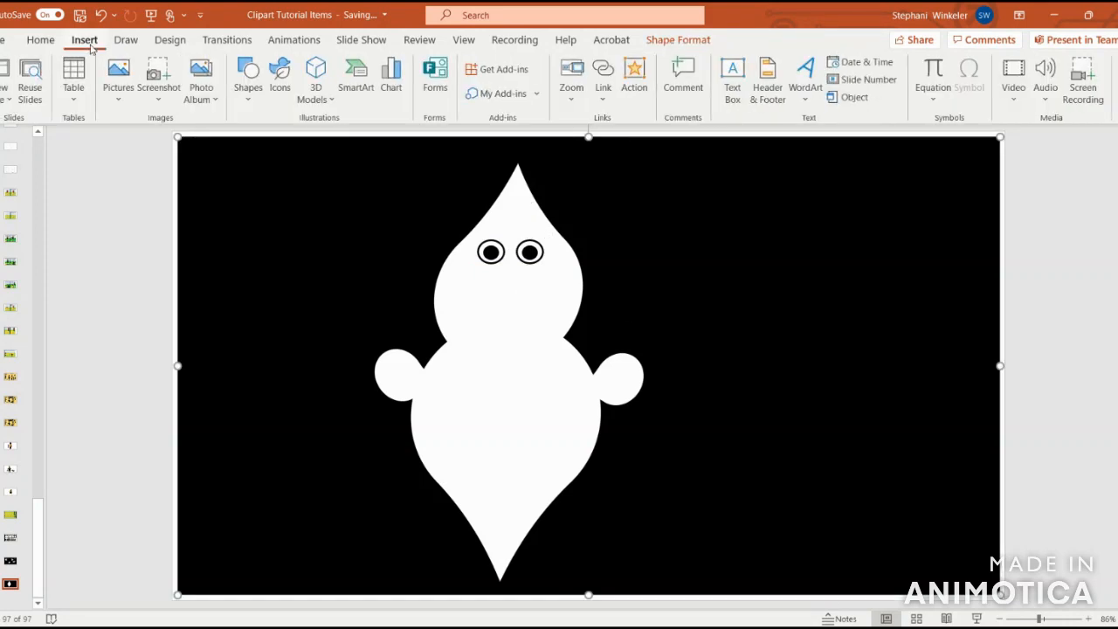
{"action": "left_click", "coordinate": [249, 97]}
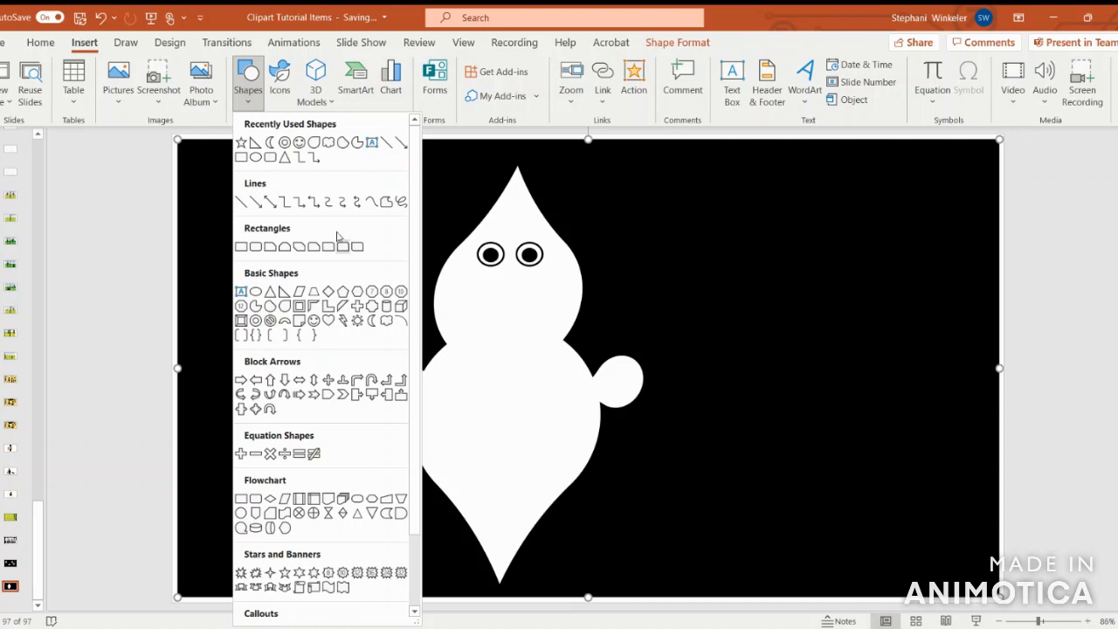
{"action": "left_click", "coordinate": [370, 325]}
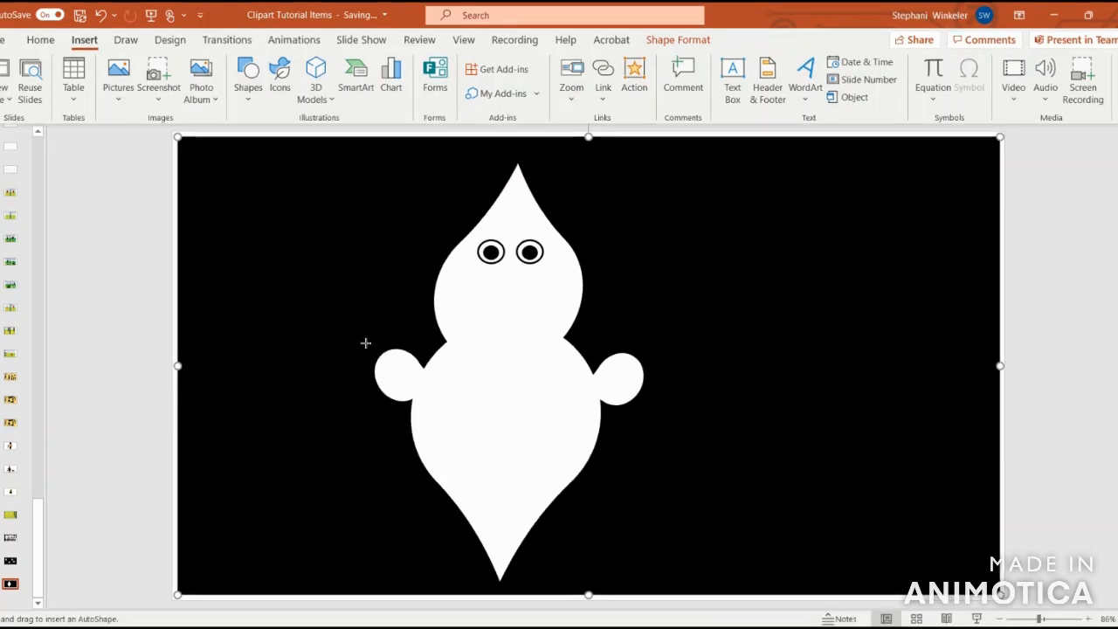
{"action": "left_click_drag", "start_coordinate": [483, 287], "coordinate": [538, 338]}
{"action": "left_click_drag", "start_coordinate": [511, 270], "coordinate": [517, 312]}
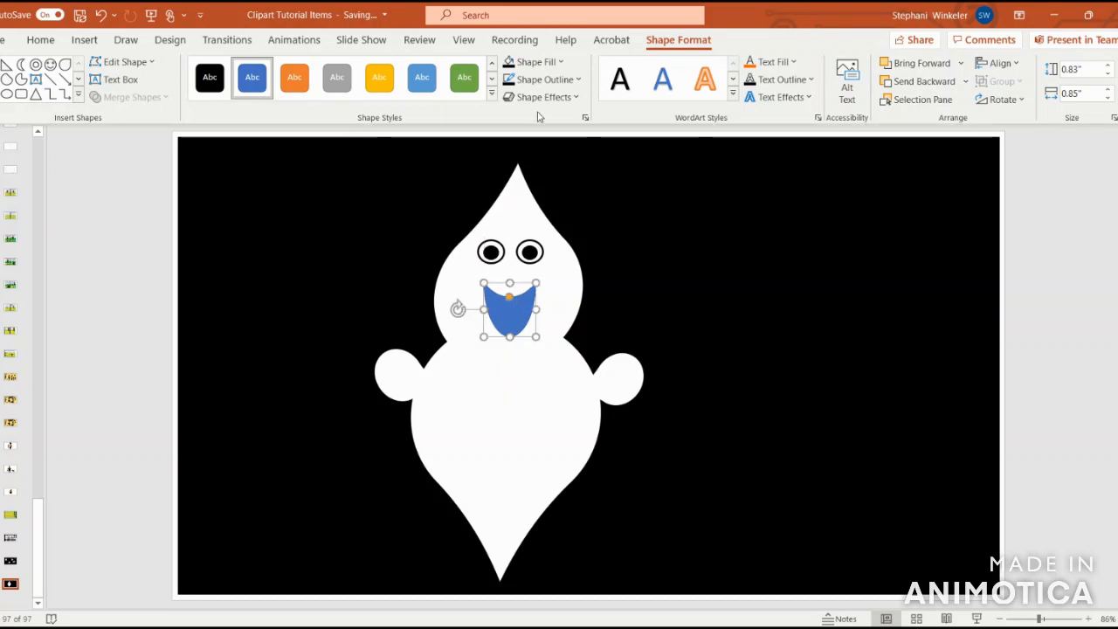
Give the mouth a white fill and a black outline with a weight of 3 pt
{"action": "left_click", "coordinate": [508, 62]}
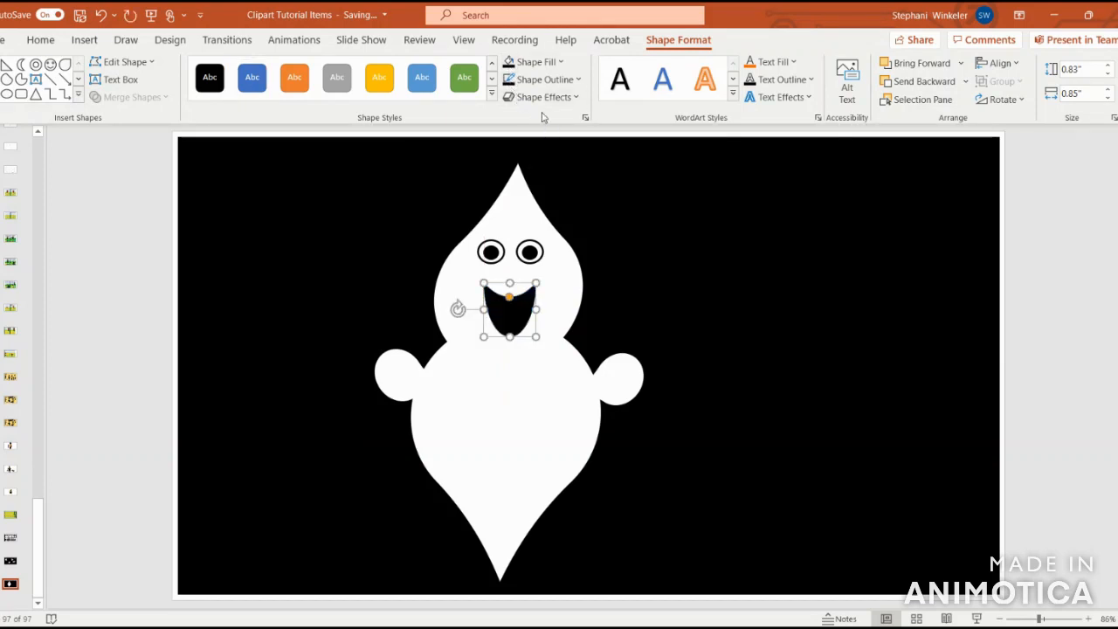
{"action": "left_click", "coordinate": [527, 69]}
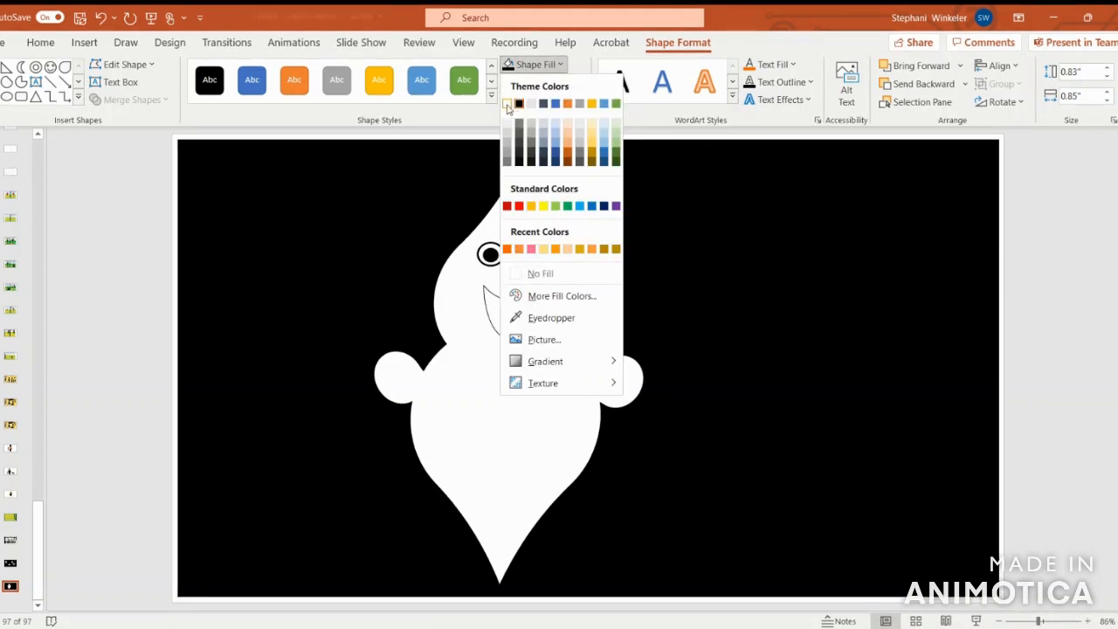
{"action": "left_click", "coordinate": [531, 103]}
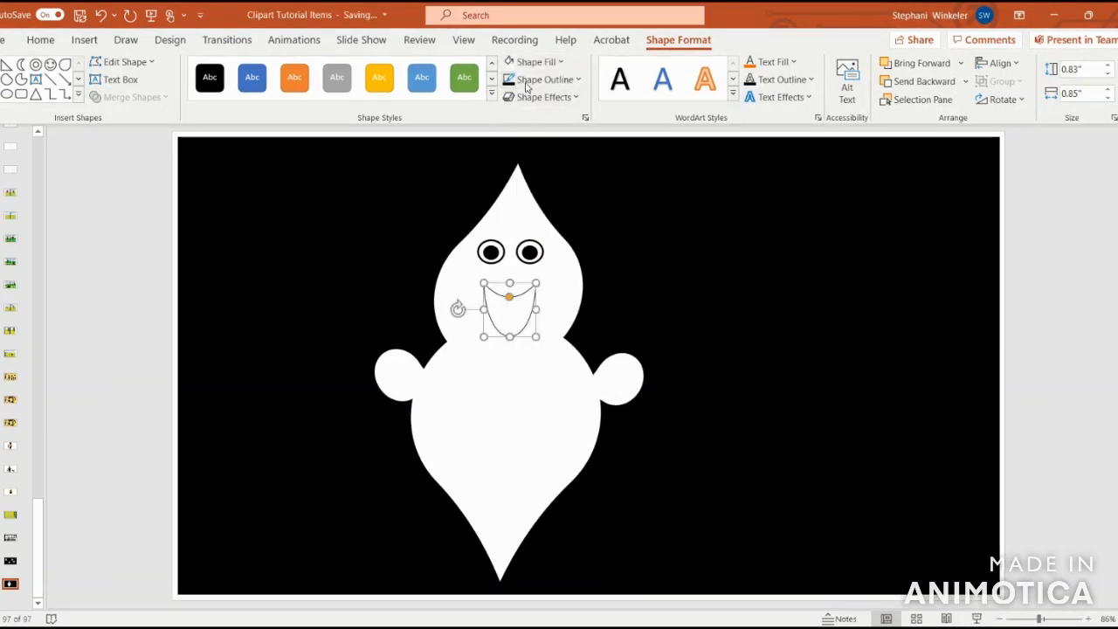
{"action": "left_click", "coordinate": [537, 79]}
{"action": "mouse_move", "coordinate": [563, 362]}
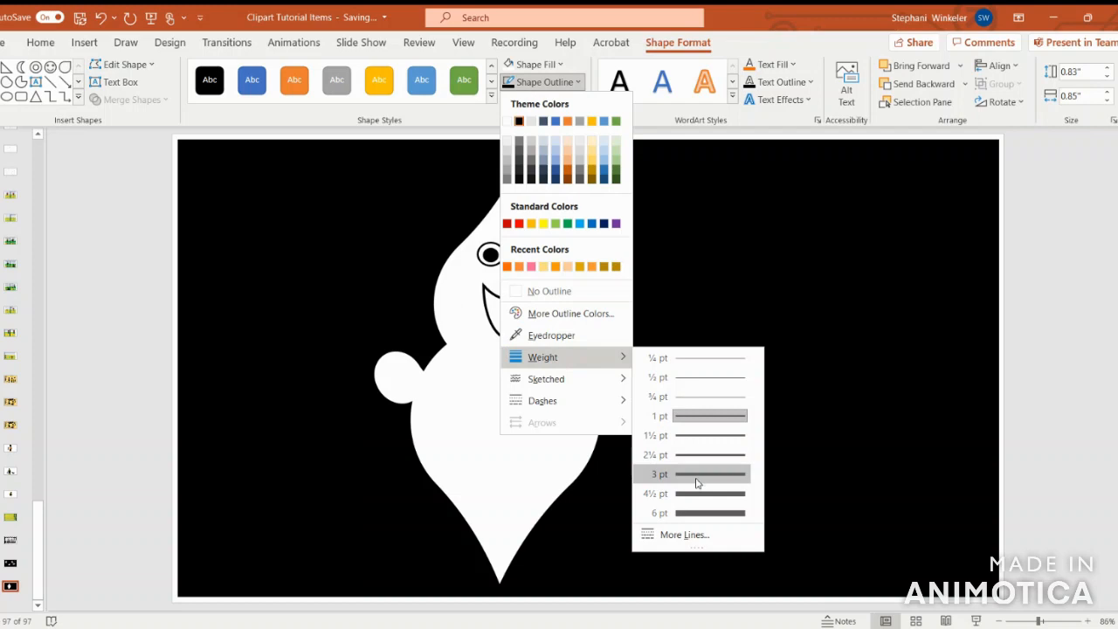
{"action": "left_click", "coordinate": [696, 471]}
{"action": "left_click", "coordinate": [749, 365]}
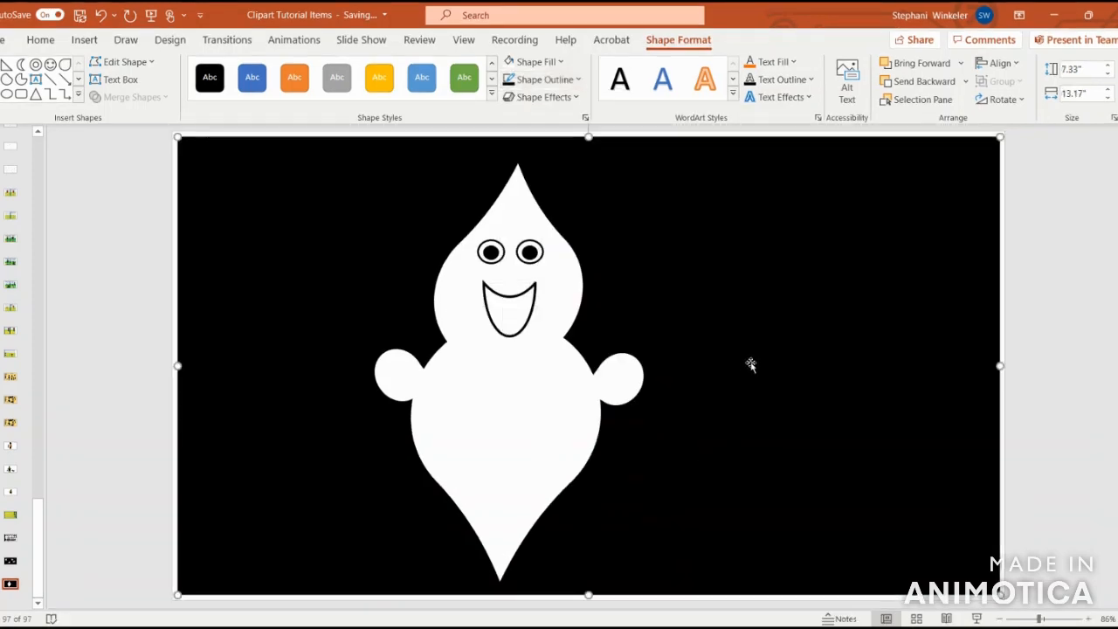
Fill the ghost's mouth with black
{"action": "left_click", "coordinate": [524, 309]}
{"action": "left_click", "coordinate": [535, 64]}
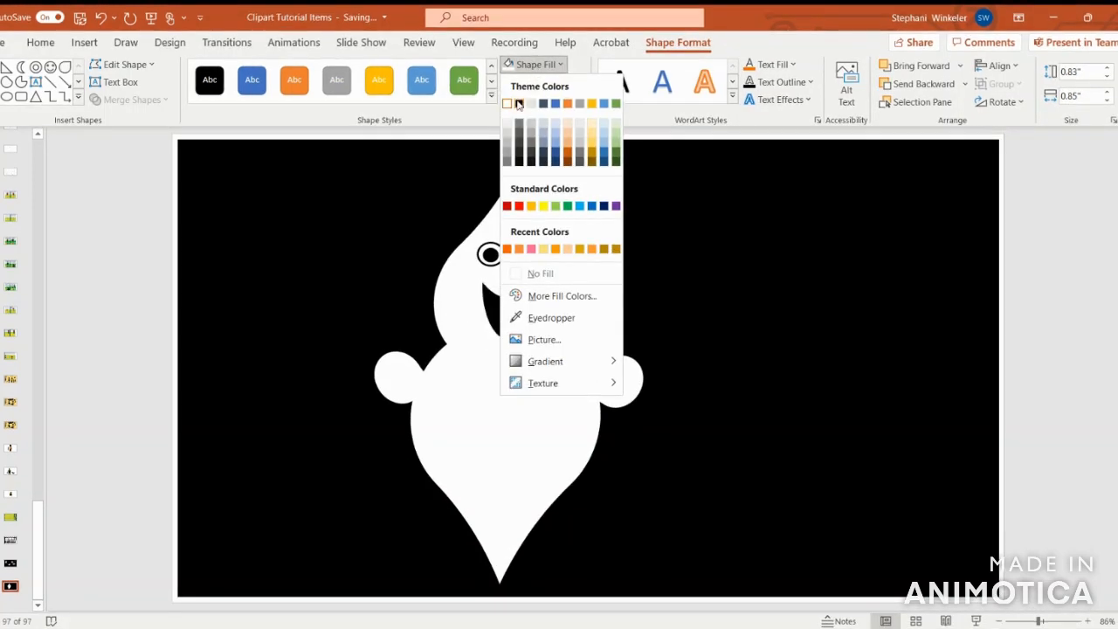
{"action": "left_click", "coordinate": [516, 101]}
{"action": "left_click", "coordinate": [735, 301]}
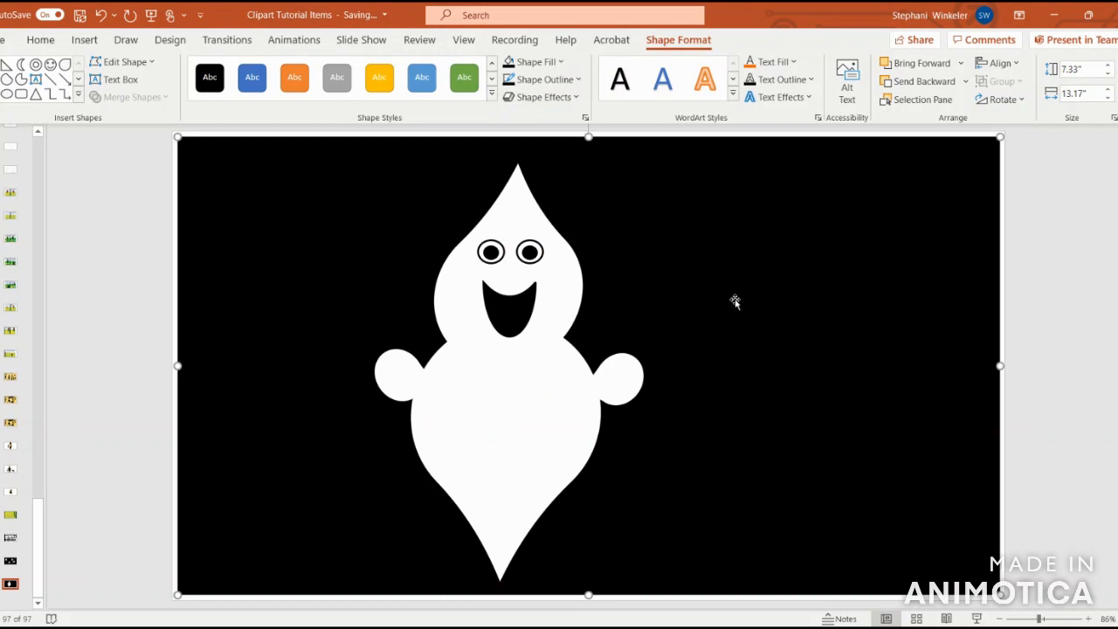
{"action": "left_click", "coordinate": [525, 311]}
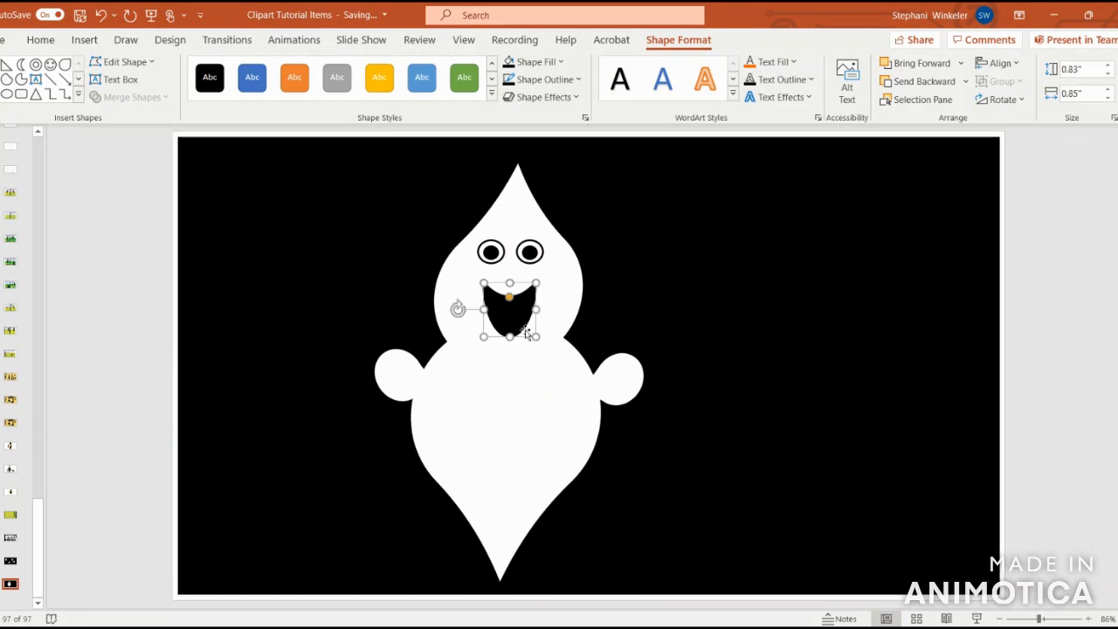
{"action": "left_click", "coordinate": [668, 327]}
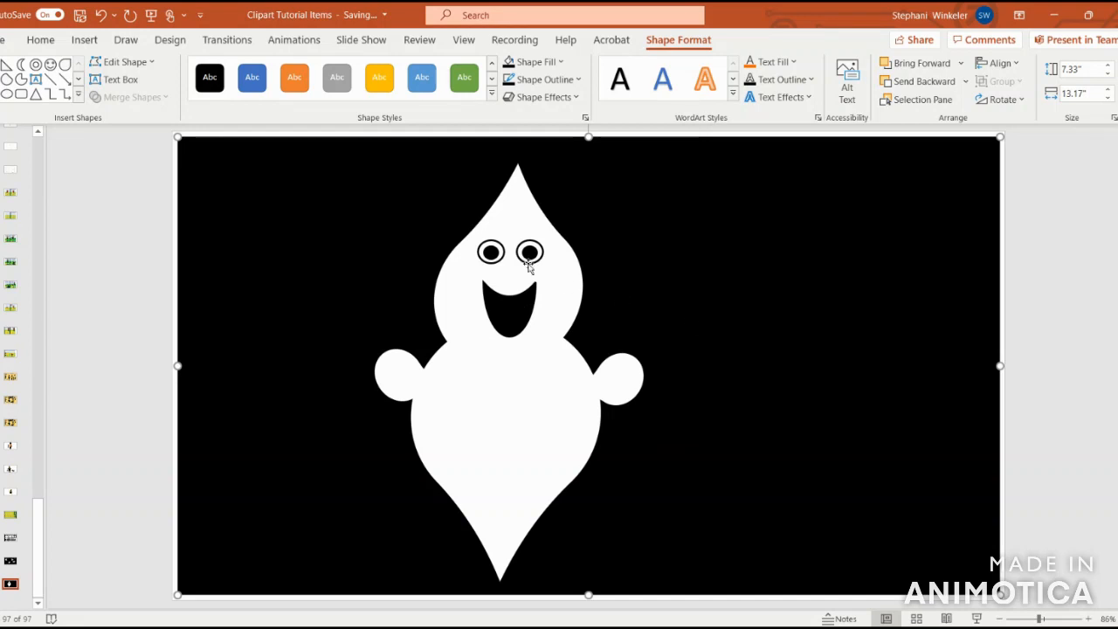
Select the ghost's body, eyes, mouth and both arms and group them into one object
{"action": "left_click", "coordinate": [511, 215]}
{"action": "left_click", "coordinate": [532, 258], "text": "shift"}
{"action": "left_click", "coordinate": [492, 262], "text": "shift"}
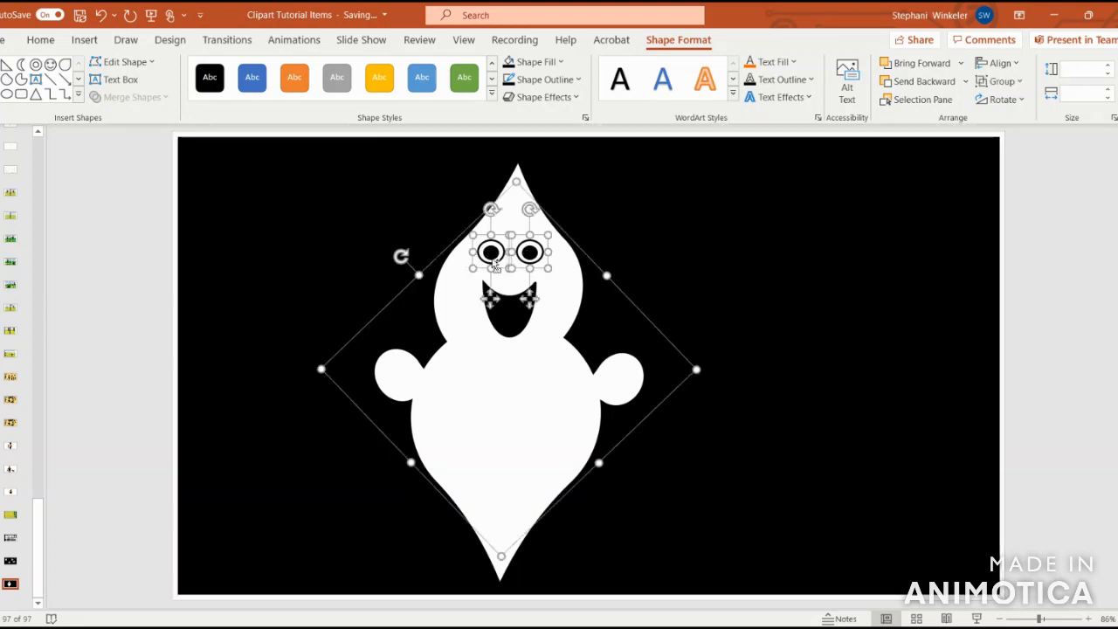
{"action": "left_click", "coordinate": [401, 369], "text": "shift"}
{"action": "left_click", "coordinate": [624, 390], "text": "shift"}
{"action": "left_click", "coordinate": [545, 400], "text": "shift"}
{"action": "left_click", "coordinate": [545, 402], "text": "shift"}
{"action": "right_click", "coordinate": [545, 402]}
{"action": "mouse_move", "coordinate": [651, 204]}
{"action": "left_click", "coordinate": [703, 209]}
Move the grouped ghost to the center of the black background and enlarge it to about 4.28 by 4.47 in
{"action": "left_click_drag", "start_coordinate": [606, 357], "coordinate": [611, 399]}
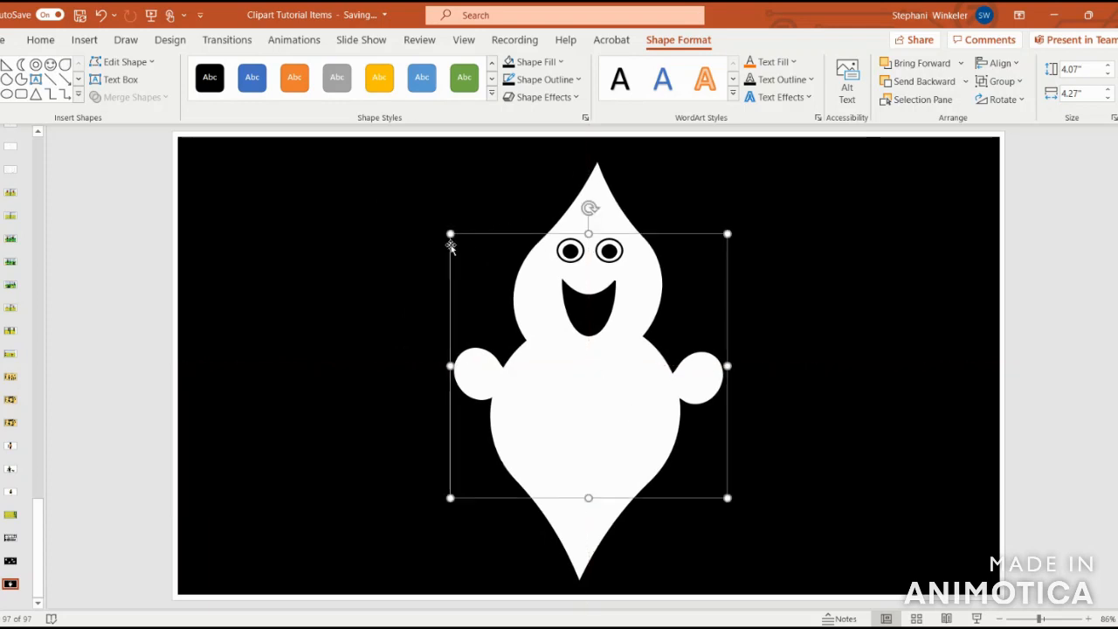
{"action": "mouse_move", "coordinate": [449, 234]}
{"action": "left_mouse_down"}
{"action": "mouse_move", "coordinate": [432, 227]}
{"action": "mouse_move", "coordinate": [442, 227]}
{"action": "left_mouse_up"}
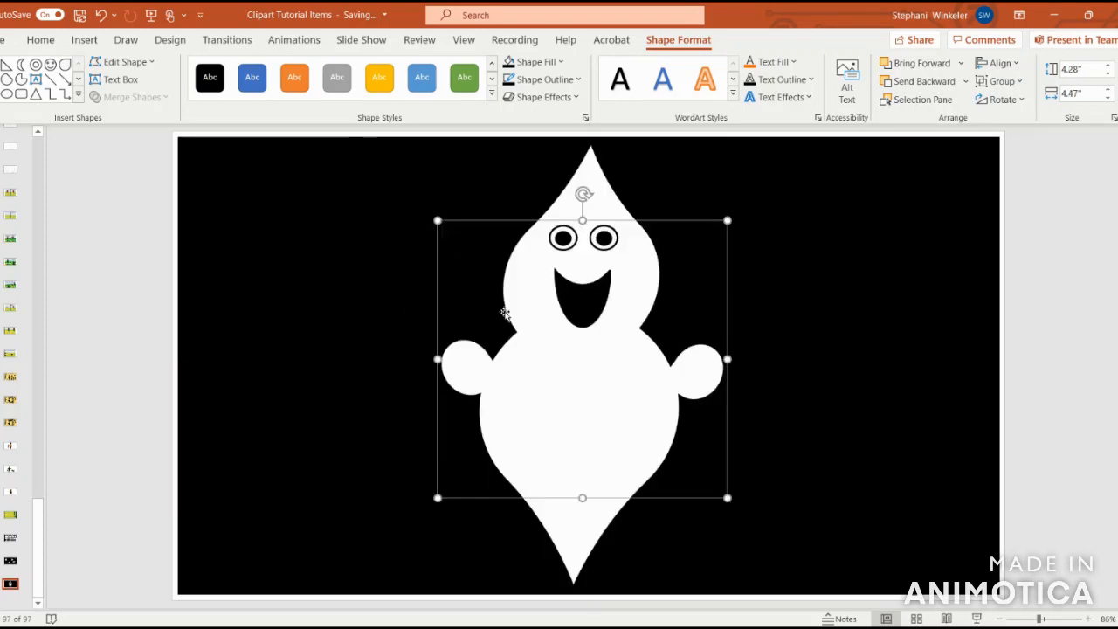
{"action": "left_click", "coordinate": [818, 434]}
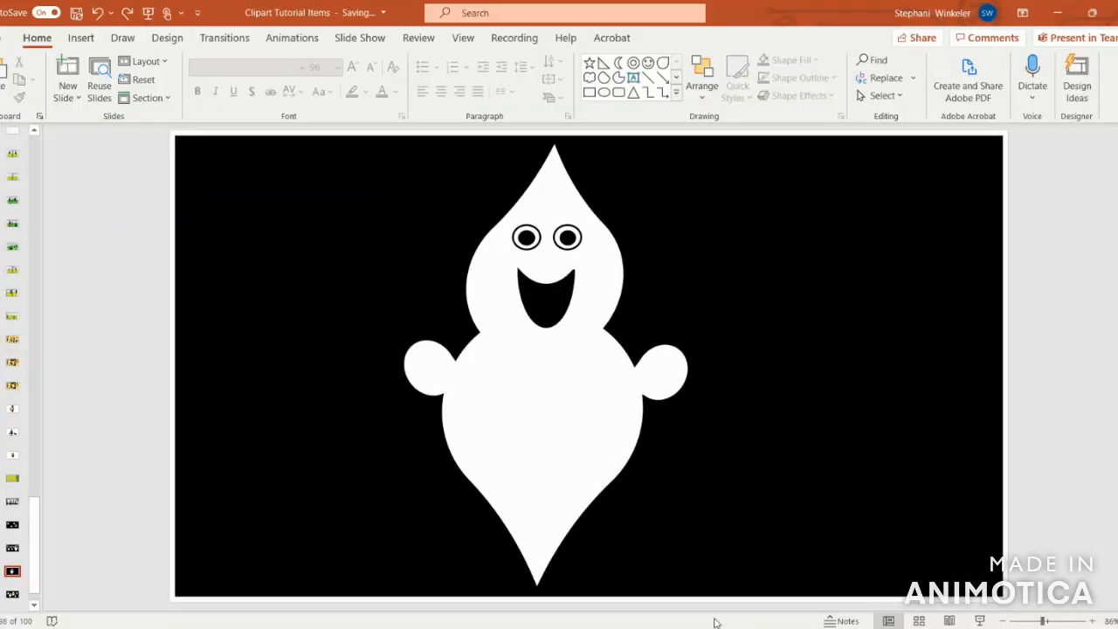